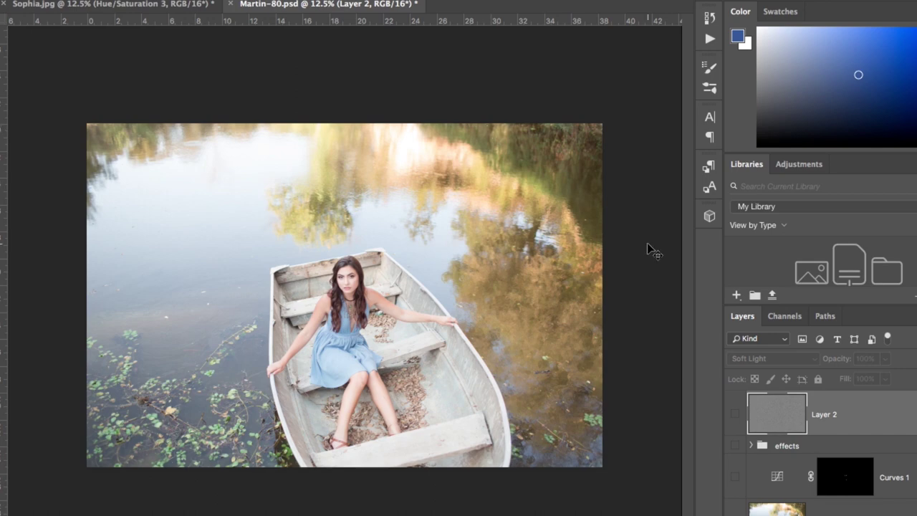
# Step: Toggle the visibility of the Curves 1 layer, the effects group and Layer 2 to compare the edit with the original photo
pyautogui.click(736, 477)
pyautogui.click(735, 446)
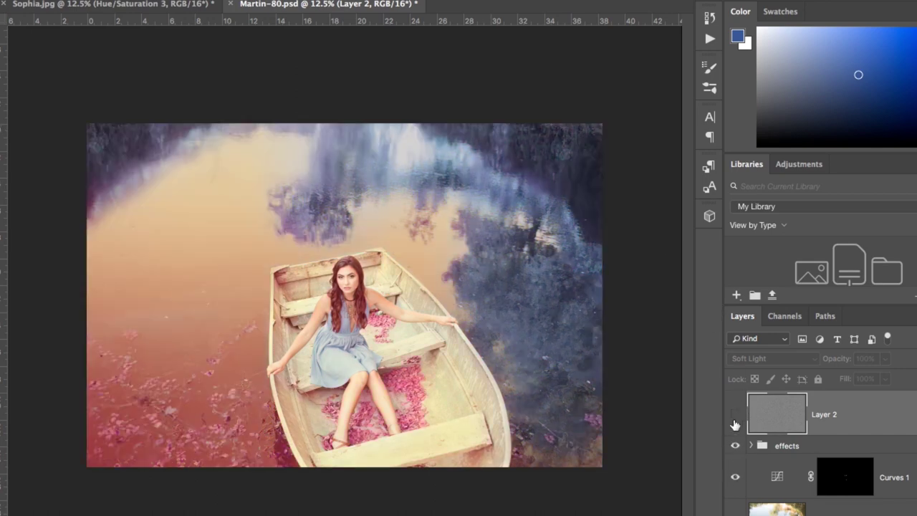
pyautogui.click(735, 414)
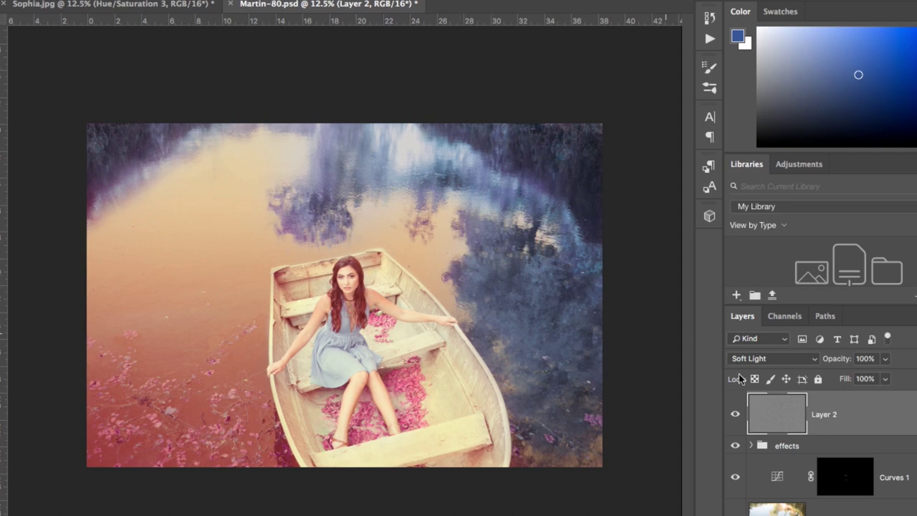
pyautogui.click(735, 414)
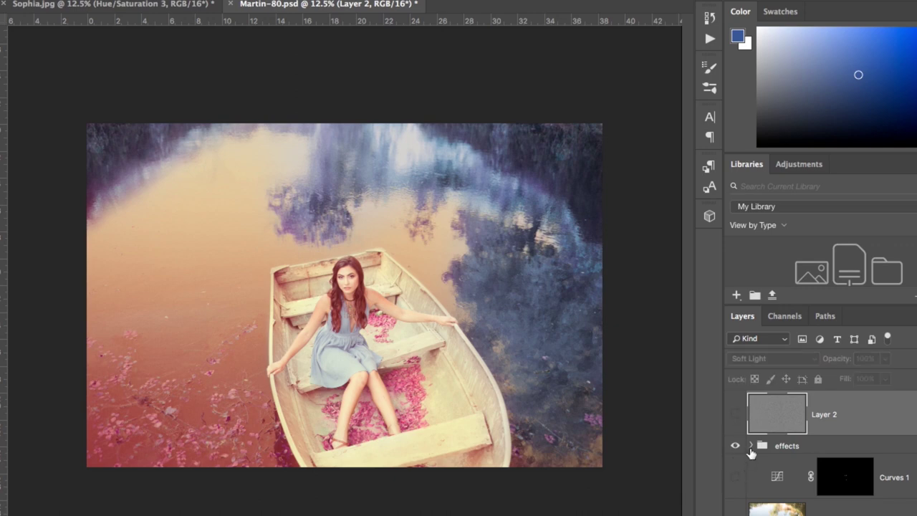
# Step: Expand the effects group and hide all the layers inside it, including the Hue/Saturation adjustments and Layer 1
pyautogui.click(751, 447)
pyautogui.scroll(-2, 842, 493)
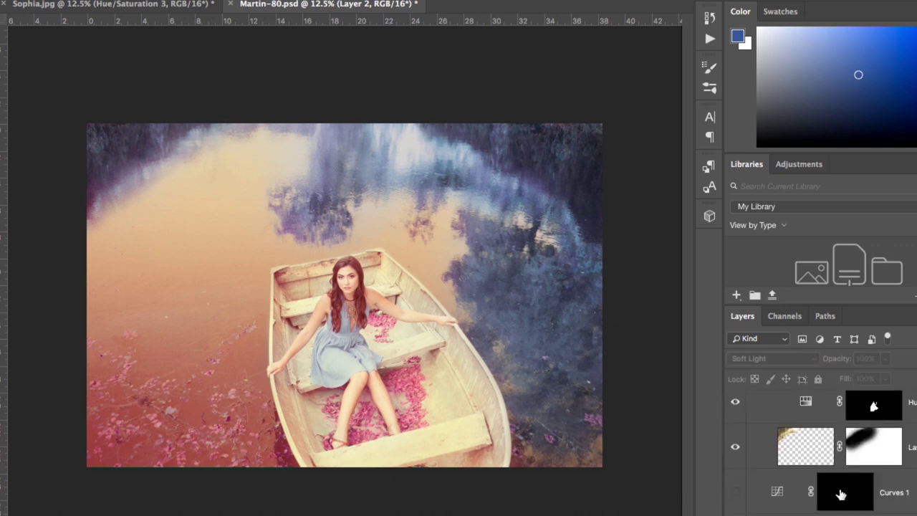
pyautogui.scroll(1, 842, 493)
pyautogui.scroll(-1, 842, 493)
pyautogui.scroll(2, 842, 493)
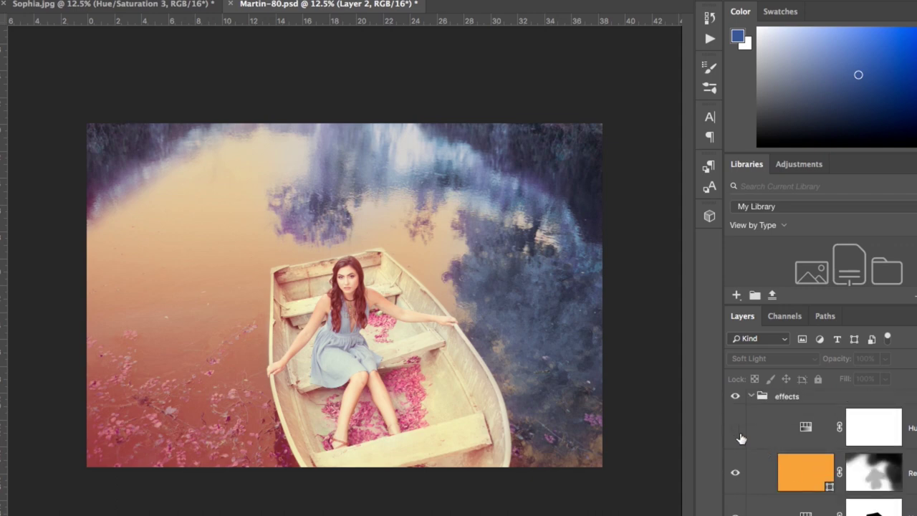
pyautogui.moveTo(741, 439); pyautogui.dragTo(736, 505)
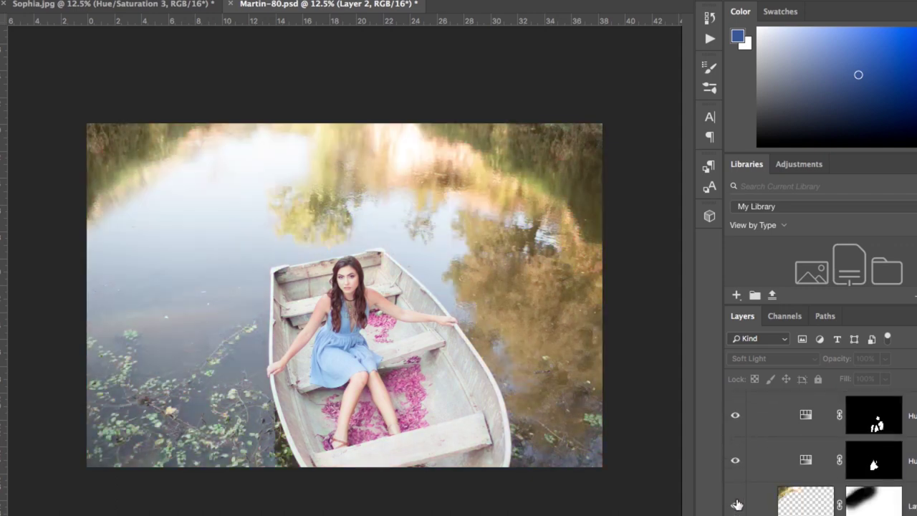
pyautogui.click(736, 416)
pyautogui.click(736, 455)
pyautogui.scroll(-1, 788, 453)
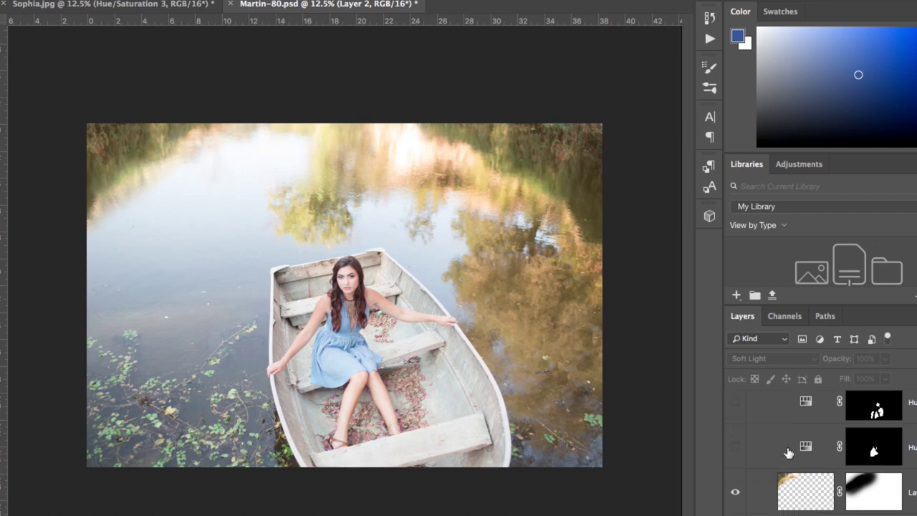
pyautogui.scroll(-1, 788, 453)
pyautogui.click(736, 446)
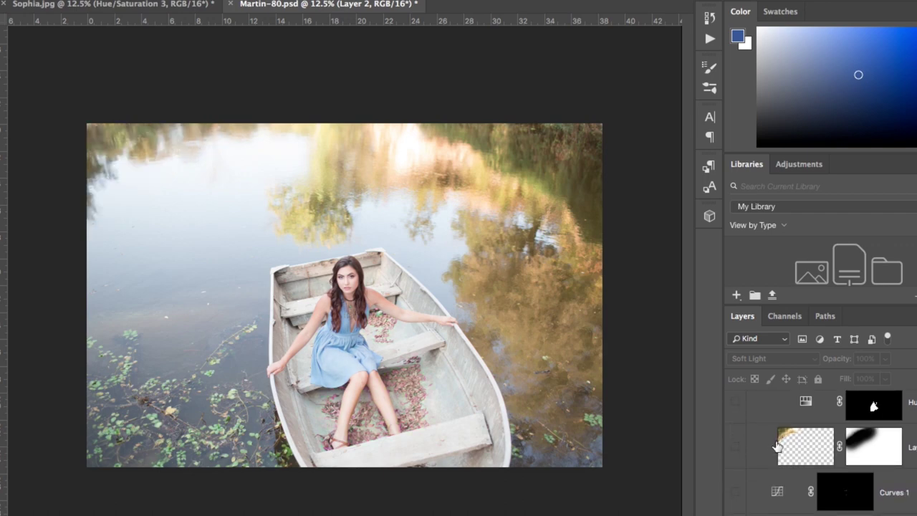
# Step: Select Layer 1 in the effects group, compare the photo with and without its corner patch, and leave the layer shown
pyautogui.scroll(1, 743, 495)
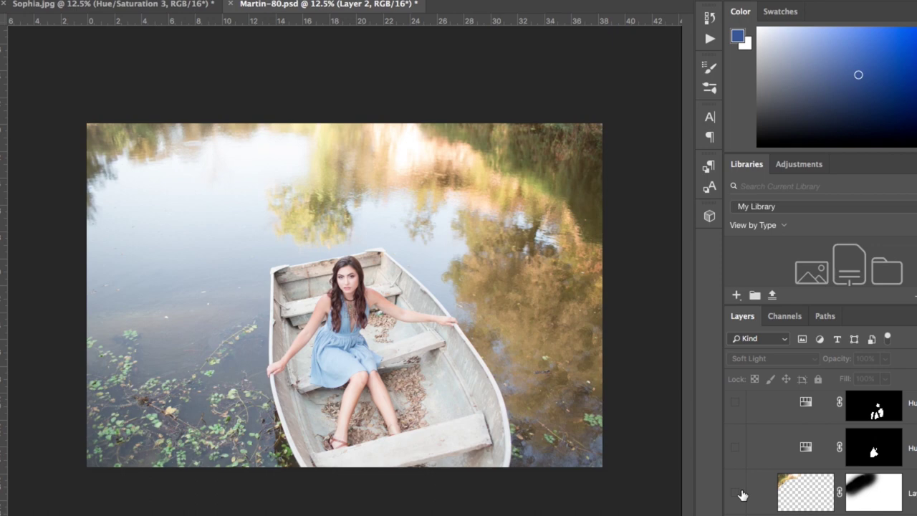
pyautogui.click(789, 488)
pyautogui.click(735, 494)
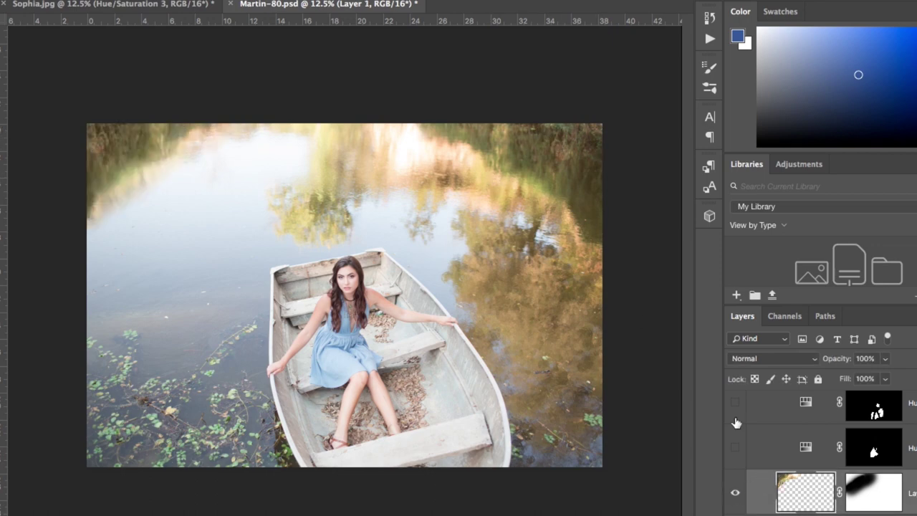
pyautogui.click(736, 494)
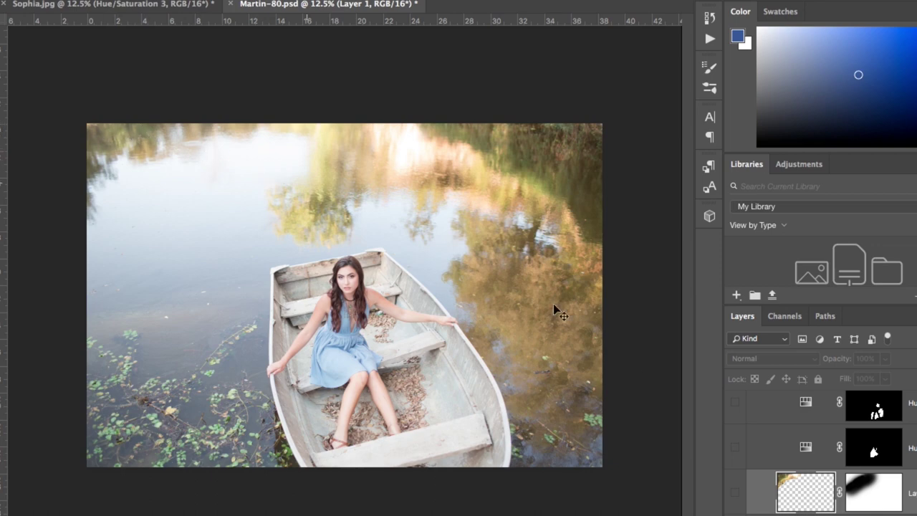
pyautogui.click(735, 492)
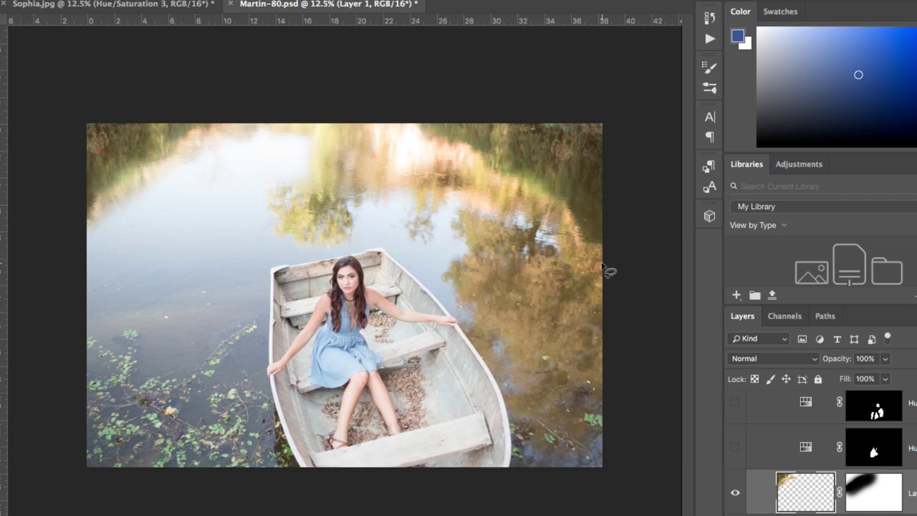
# Step: Lasso the dark foliage reflection in the photo's upper-right corner and copy it from the Background onto a new layer
pyautogui.moveTo(602, 259)
pyautogui.mouseDown()
pyautogui.moveTo(571, 205)
pyautogui.moveTo(442, 148)
pyautogui.moveTo(432, 130)
pyautogui.moveTo(477, 113)
pyautogui.moveTo(554, 119)
pyautogui.moveTo(593, 146)
pyautogui.moveTo(620, 206)
pyautogui.moveTo(613, 261)
pyautogui.moveTo(599, 195)
pyautogui.moveTo(612, 132)
pyautogui.moveTo(592, 104)
pyautogui.moveTo(543, 117)
pyautogui.mouseUp()
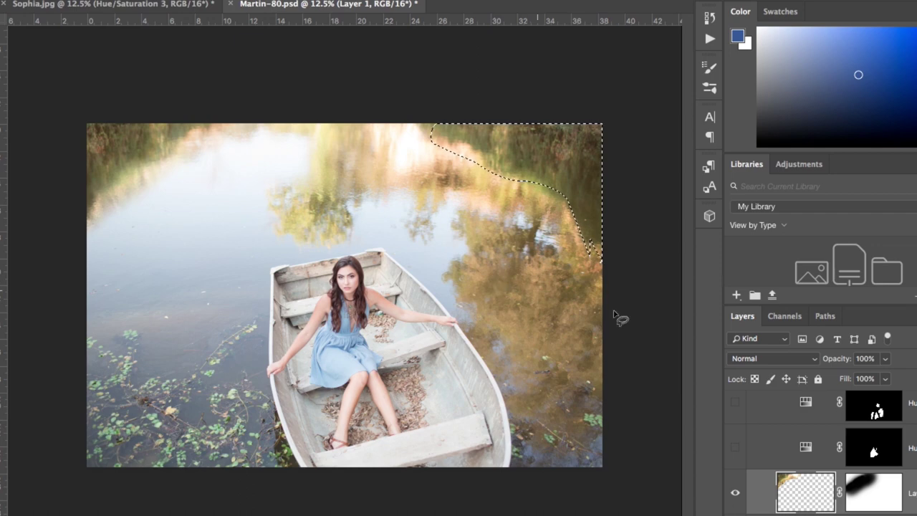
pyautogui.scroll(-1, 804, 468)
pyautogui.hotkey('alt', ',')
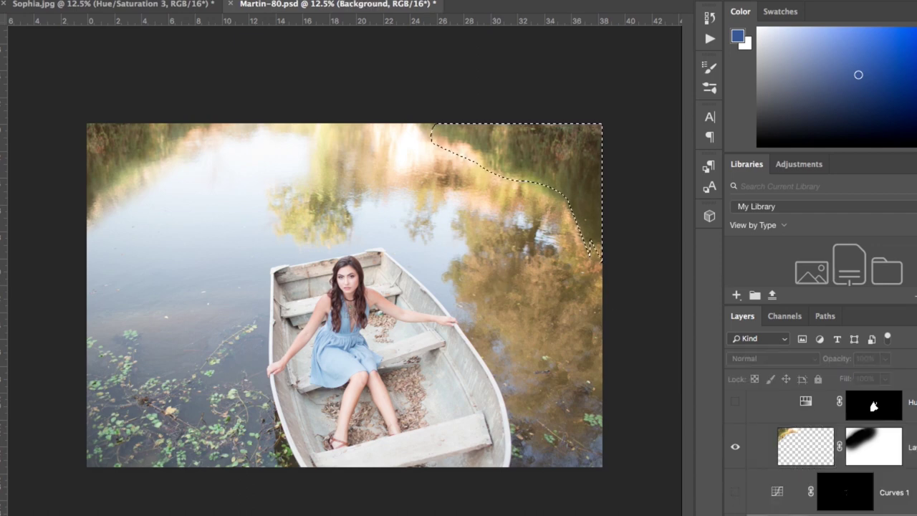
pyautogui.hotkey('ctrl', 'd')
pyautogui.hotkey('alt', '.')
pyautogui.scroll(-1, 788, 501)
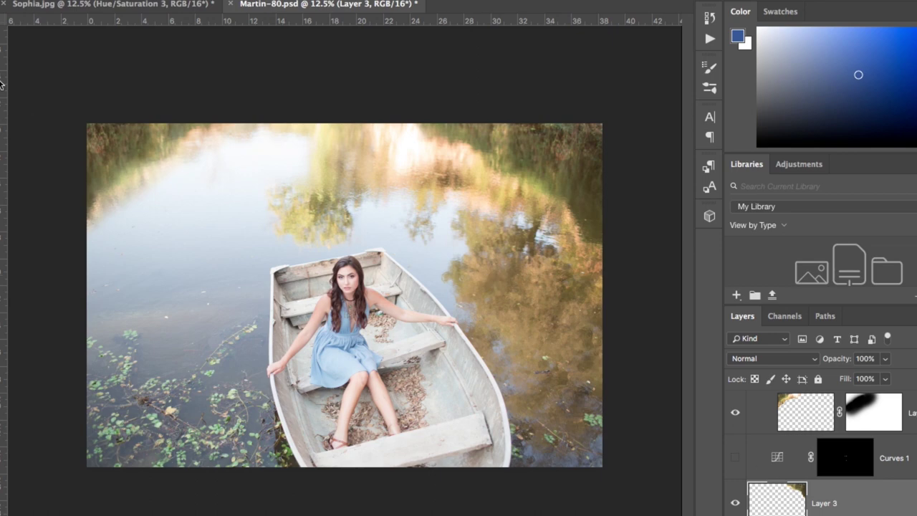
# Step: Flip the copied reflection horizontally and place it over the photo's upper-left corner
pyautogui.moveTo(516, 167); pyautogui.dragTo(273, 189)
pyautogui.hotkey('ctrl', 't')
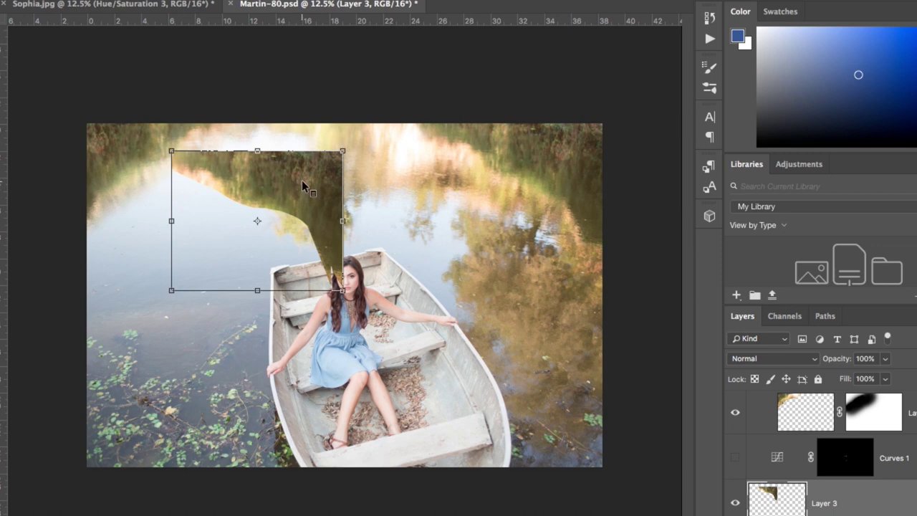
pyautogui.rightClick(302, 181)
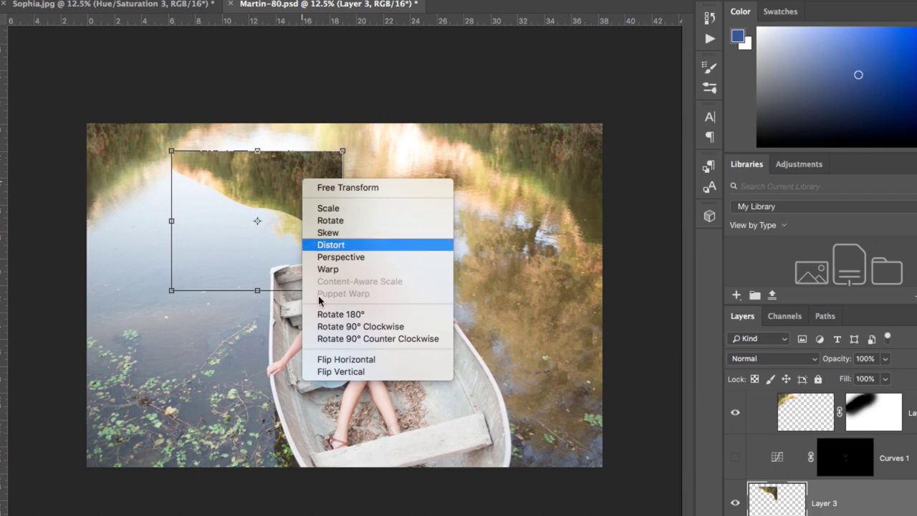
pyautogui.click(348, 365)
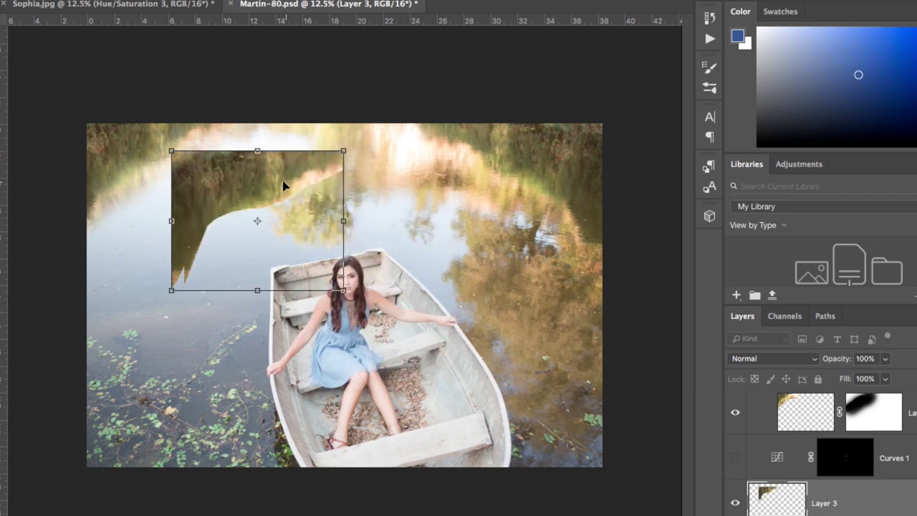
pyautogui.moveTo(284, 185); pyautogui.dragTo(185, 143)
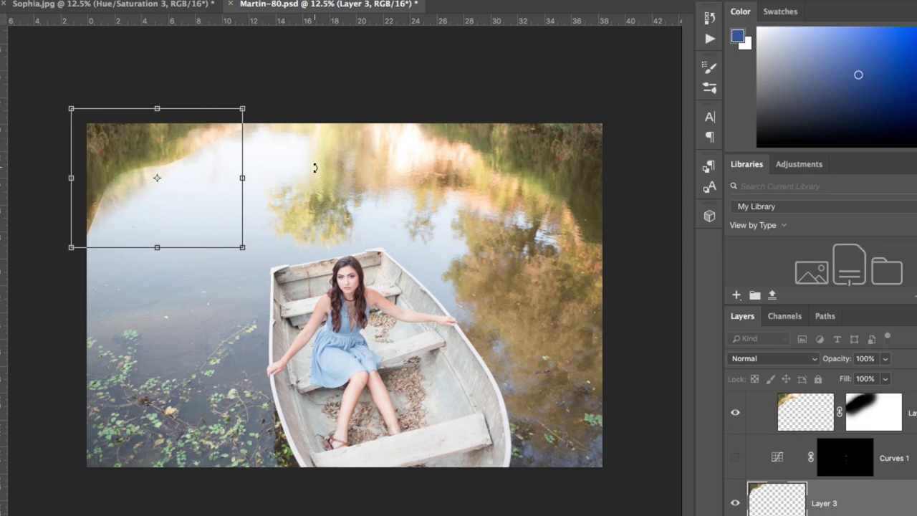
pyautogui.press('Return')
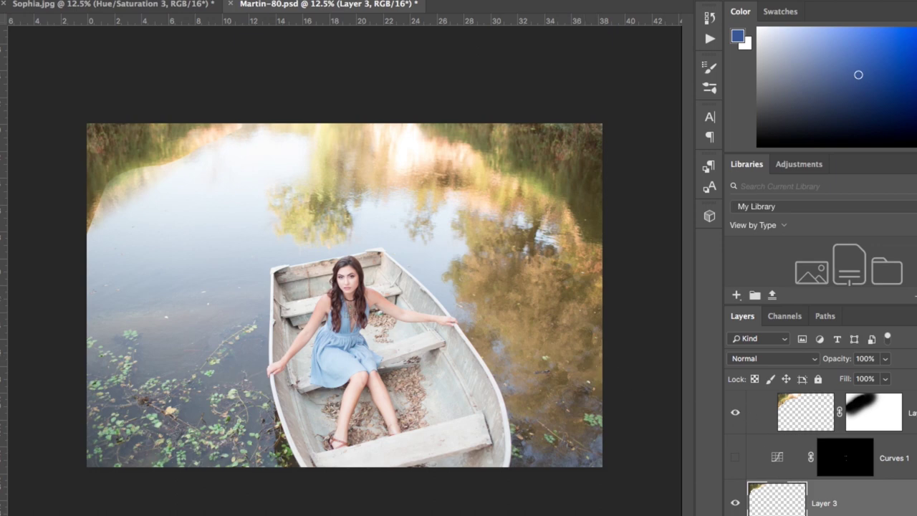
# Step: Add a layer mask to Layer 3 and paint black along the patch's inner edge to blend it into the water
pyautogui.click(767, 515)
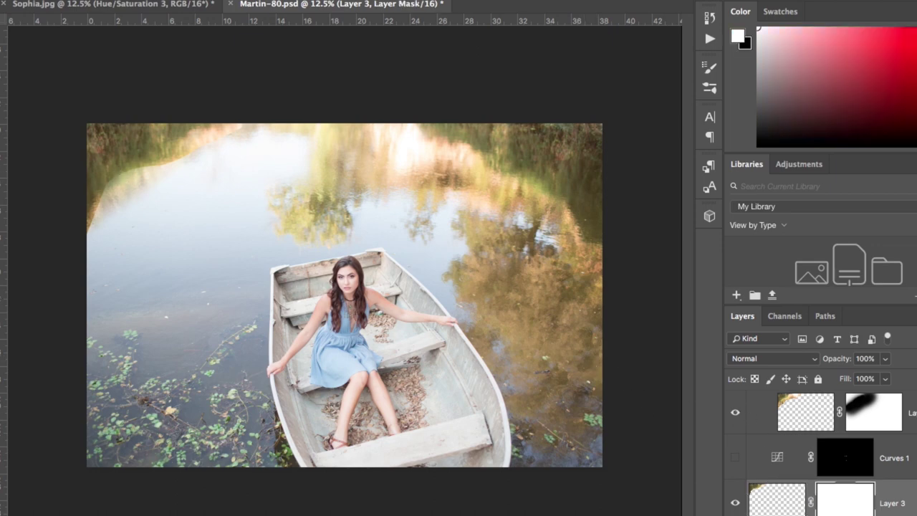
pyautogui.press('x')
pyautogui.click(28, 0)
pyautogui.click(179, 118)
pyautogui.moveTo(213, 155)
pyautogui.mouseDown()
pyautogui.moveTo(146, 180)
pyautogui.moveTo(87, 234)
pyautogui.moveTo(163, 186)
pyautogui.moveTo(110, 212)
pyautogui.moveTo(214, 166)
pyautogui.moveTo(235, 143)
pyautogui.moveTo(119, 207)
pyautogui.mouseUp()
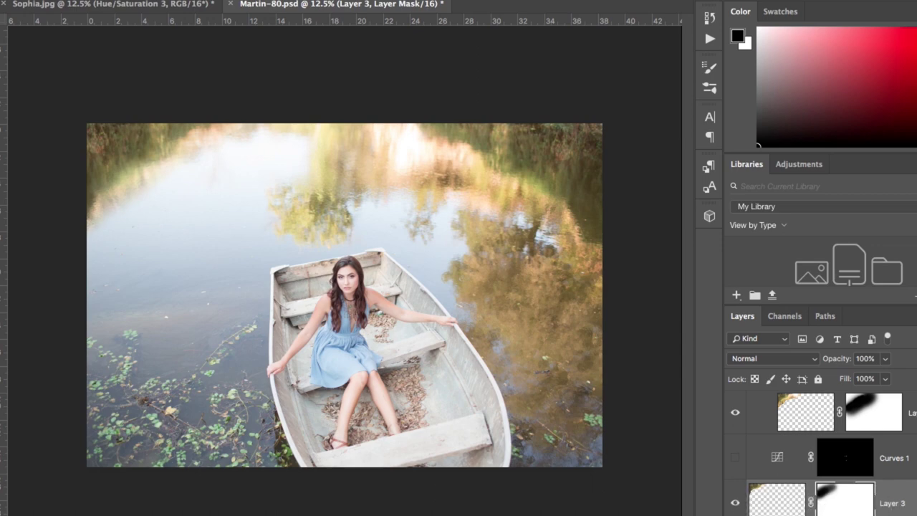
# Step: Show the Hue/Saturation 3 layer affecting the dress and reduce the brush size
pyautogui.scroll(2, 790, 475)
pyautogui.scroll(2, 754, 479)
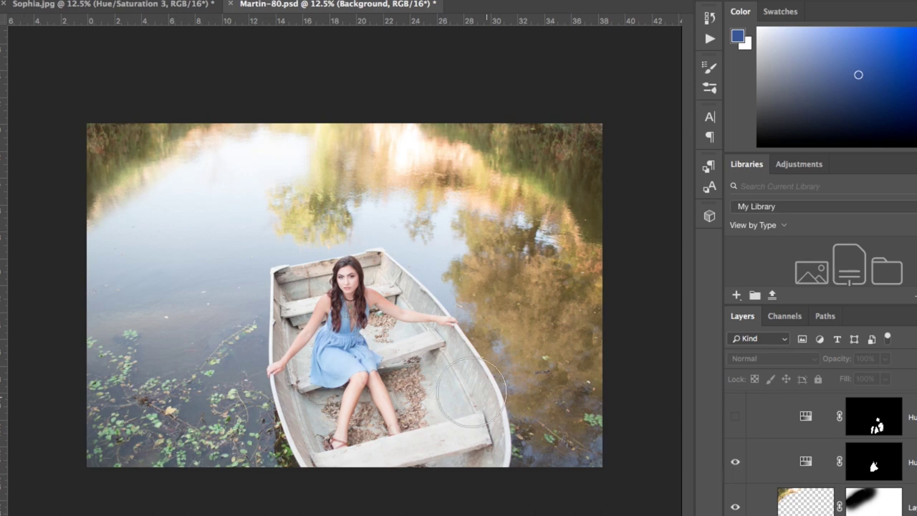
pyautogui.scroll(2, 367, 392)
pyautogui.scroll(1, 367, 392)
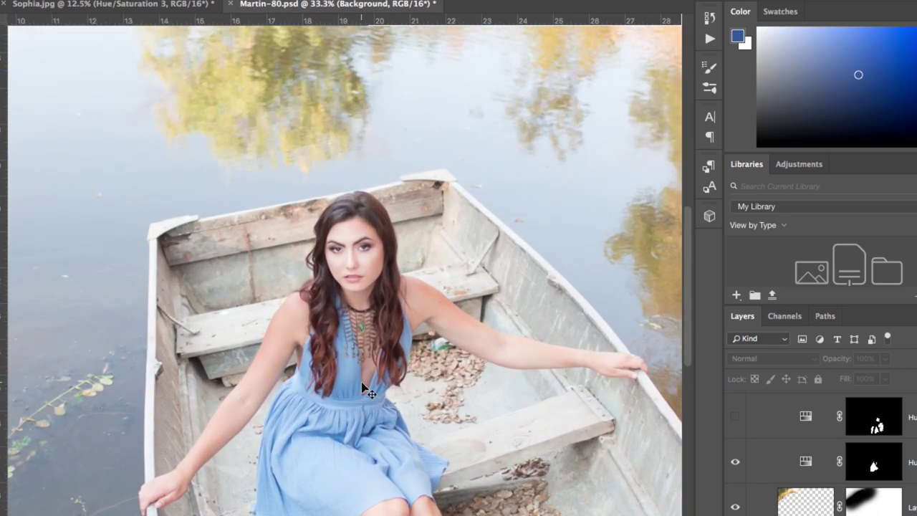
pyautogui.scroll(-3, 358, 380)
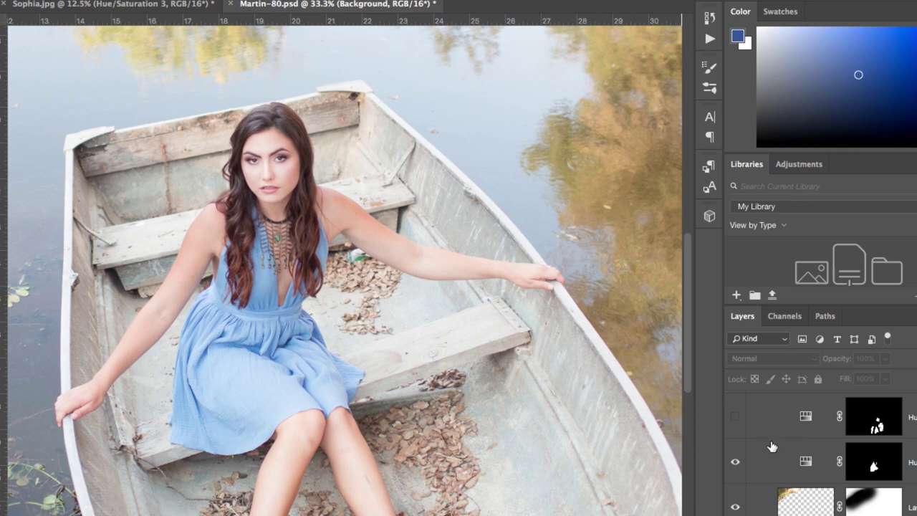
pyautogui.press('[')
pyautogui.press('[')
pyautogui.press('[')
pyautogui.press('[')
pyautogui.press('[')
pyautogui.press('[')
# Step: Set the dress adjustment's hue and saturation to 0 for comparison, and restore hue to +2 and saturation to +25
pyautogui.doubleClick(804, 462)
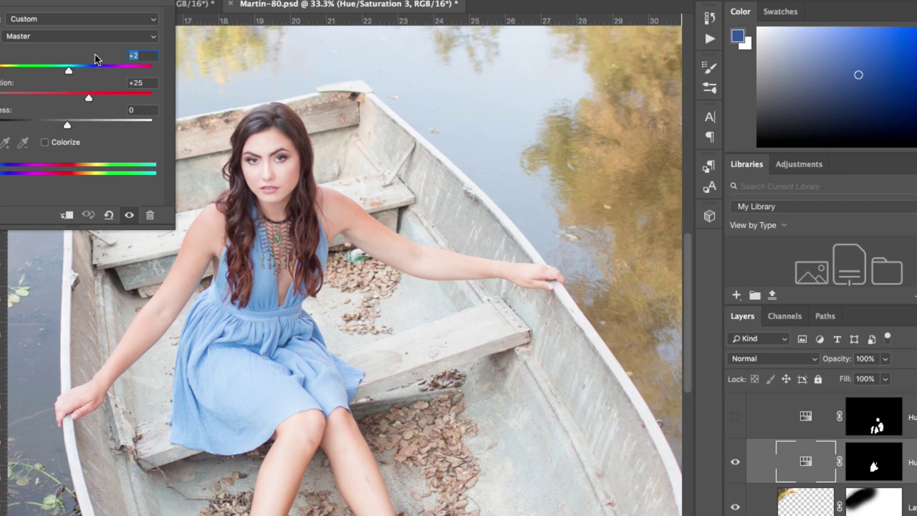
pyautogui.write('0')
pyautogui.press('Tab')
pyautogui.write('0')
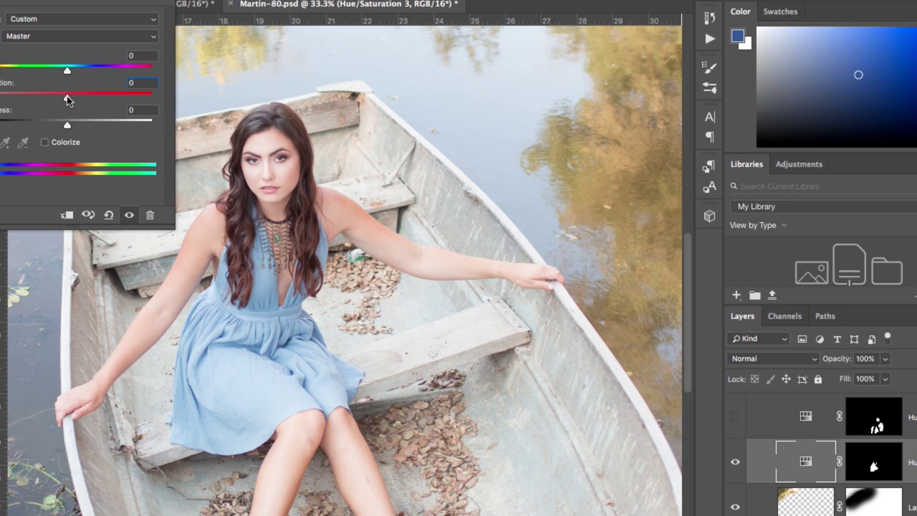
pyautogui.moveTo(66, 99); pyautogui.dragTo(86, 100)
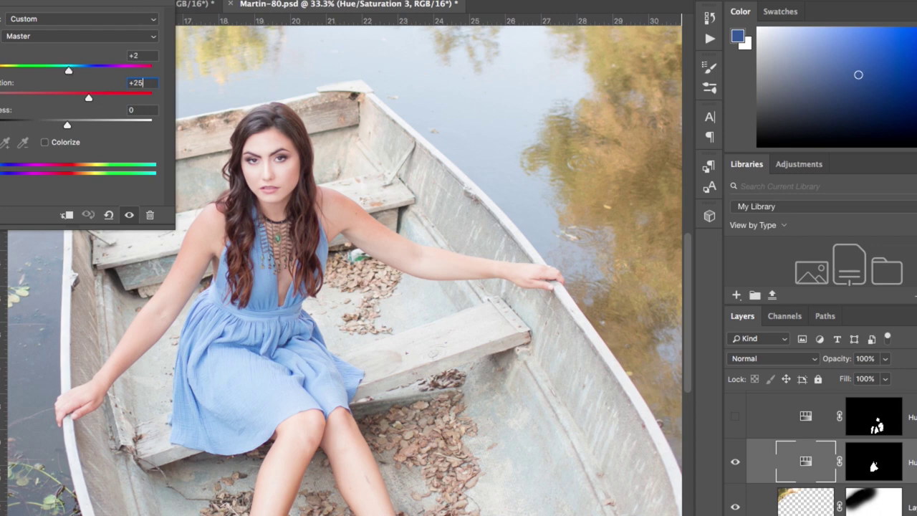
pyautogui.press('Return')
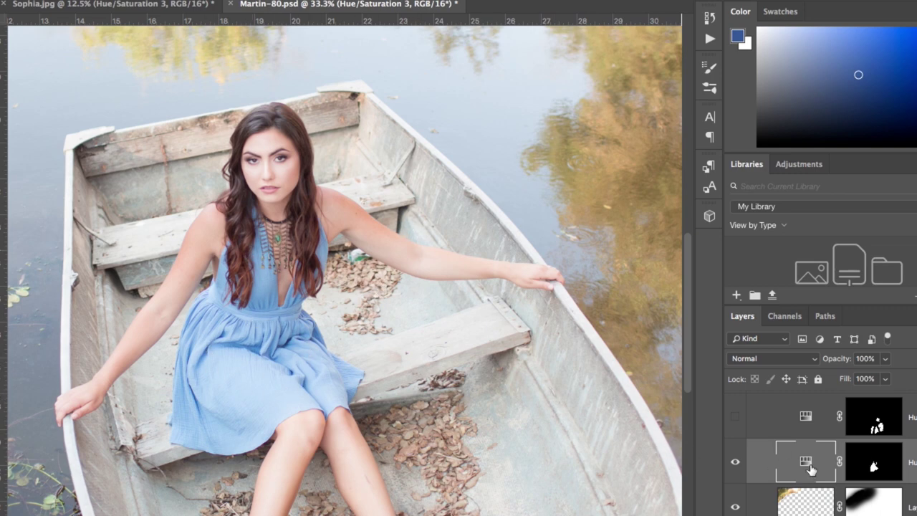
# Step: Disable and re-enable the Hue/Saturation 3 layer mask to compare the color change with and without masking
pyautogui.click(875, 461)
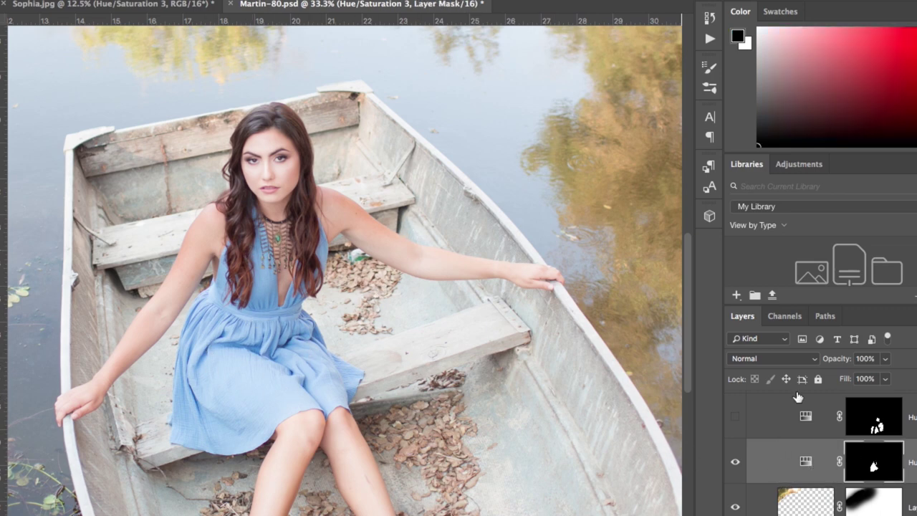
pyautogui.keyDown('shift'); pyautogui.click(874, 462); pyautogui.keyUp('shift')
pyautogui.keyDown('shift'); pyautogui.click(874, 463); pyautogui.keyUp('shift')
pyautogui.hotkey('ctrl', '-')
pyautogui.hotkey('ctrl', '-')
pyautogui.hotkey('ctrl', '+')
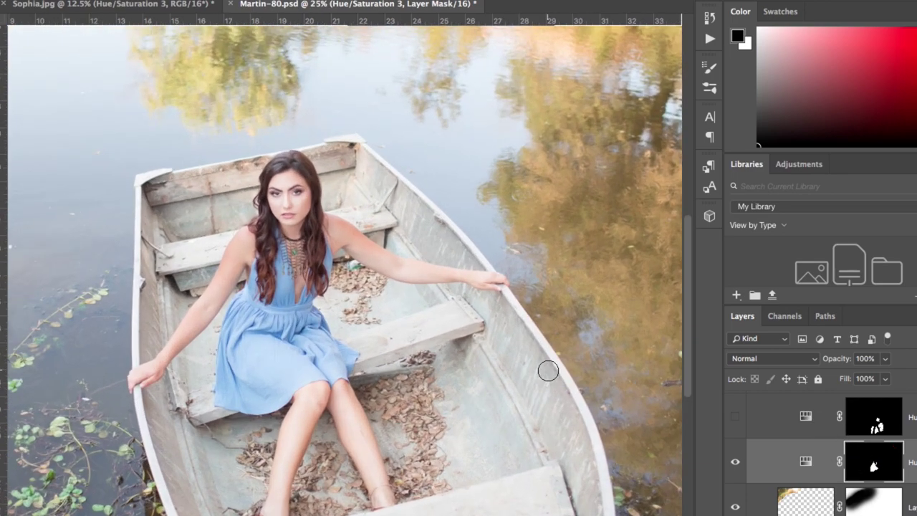
# Step: Review the layer masks of Hue/Saturation 3 and Layer 1, leaving the Hue/Saturation 3 mask selected
pyautogui.click(804, 463)
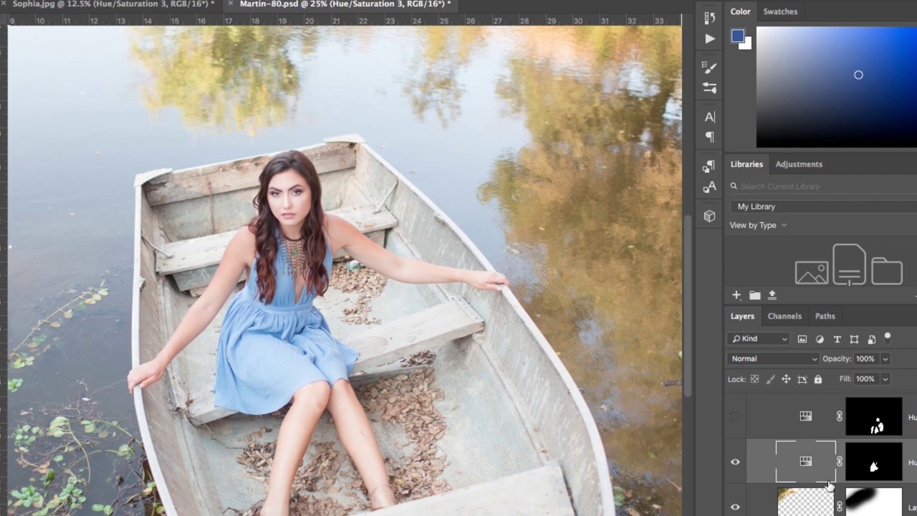
pyautogui.scroll(-1, 829, 487)
pyautogui.click(876, 416)
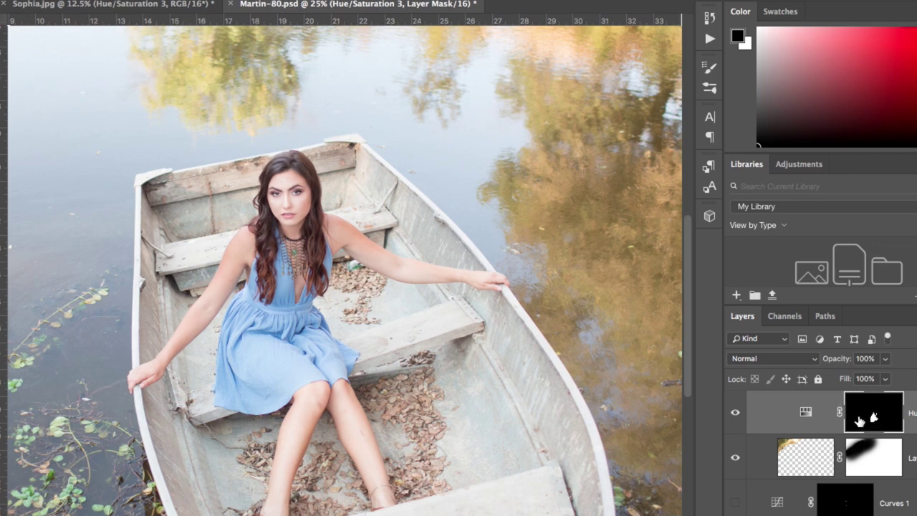
pyautogui.click(873, 458)
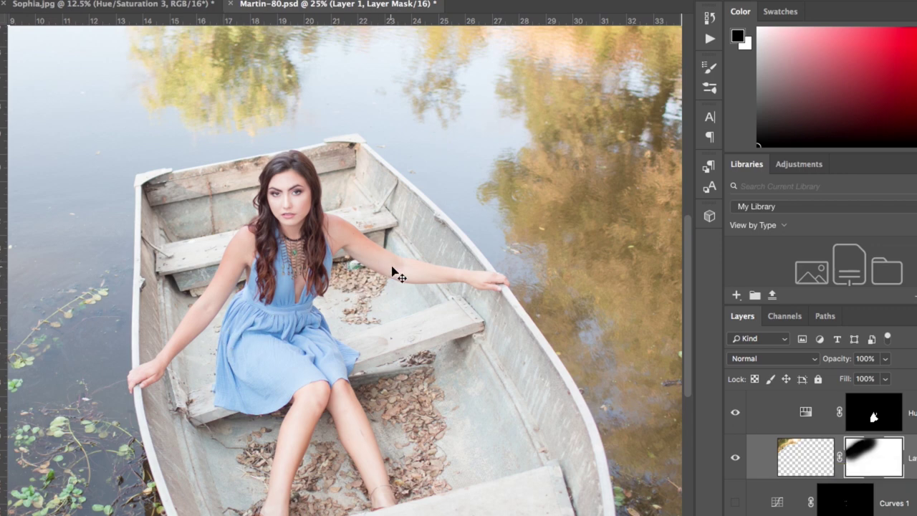
pyautogui.click(888, 420)
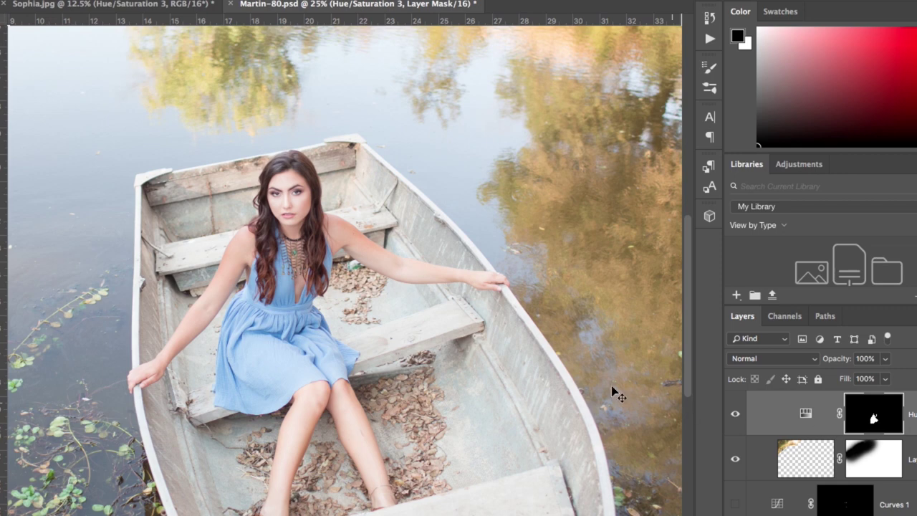
# Step: Compare the adjustment and the layer mask of Hue/Saturation 3, leaving the adjustment itself selected
pyautogui.click(804, 415)
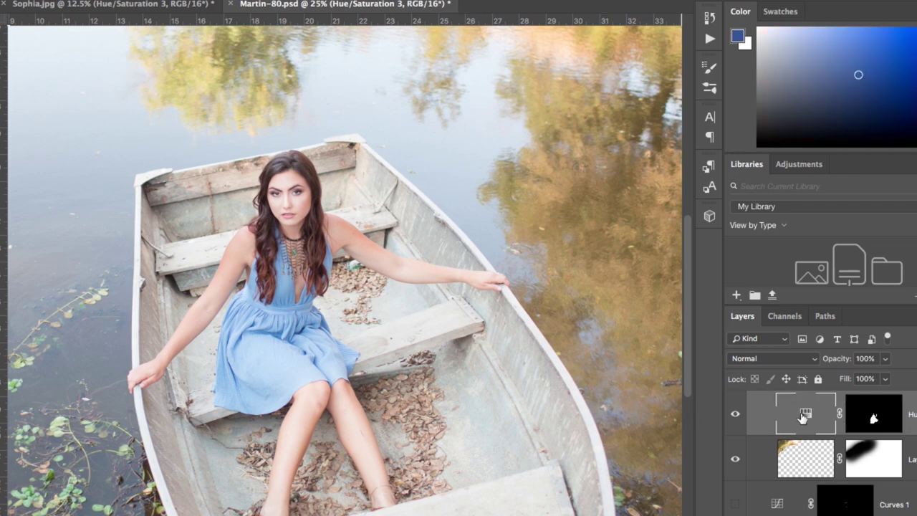
pyautogui.click(860, 414)
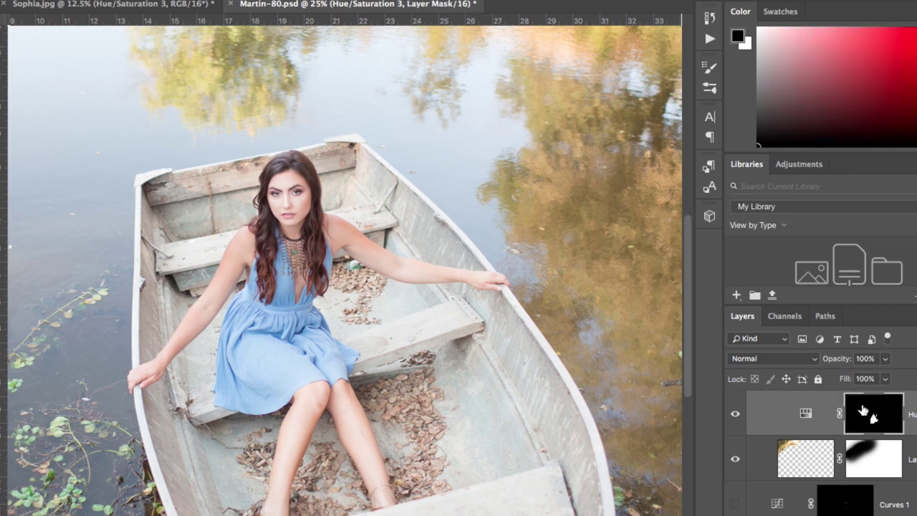
pyautogui.click(806, 413)
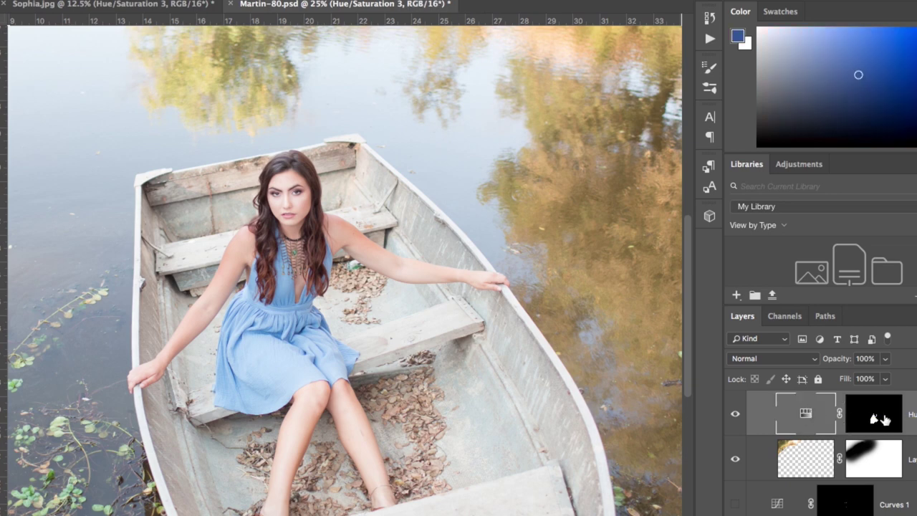
# Step: Show the Hue/Saturation 2 layer that recolors the leaves in the boat, and select it
pyautogui.scroll(3, 837, 415)
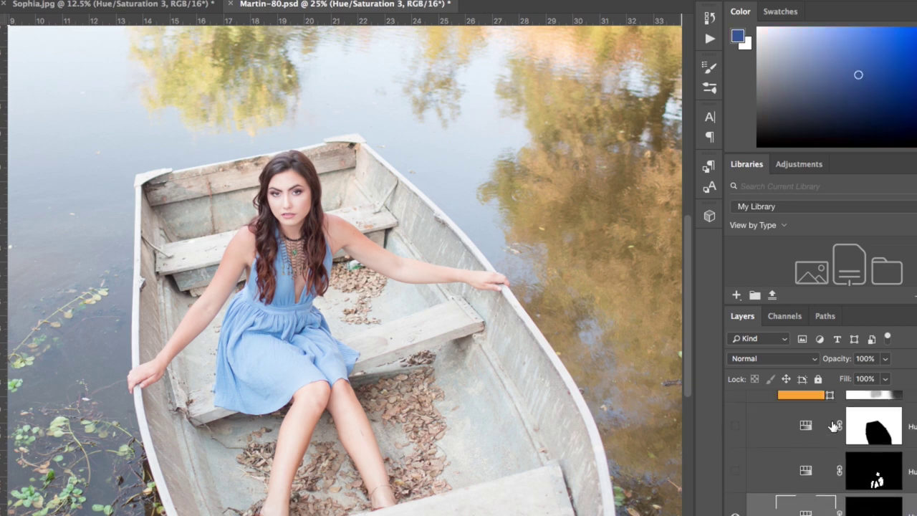
pyautogui.click(735, 471)
pyautogui.click(813, 473)
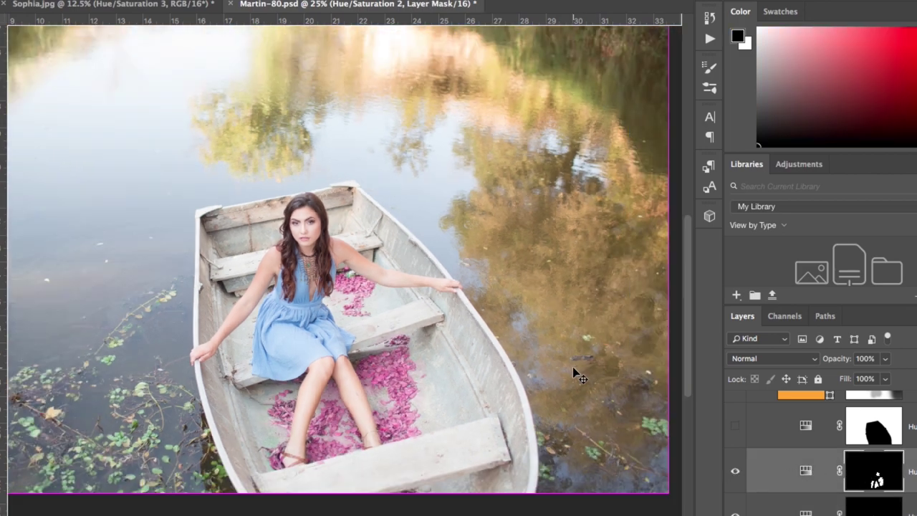
pyautogui.press('super+minus')
pyautogui.press('super+equal')
pyautogui.scroll(2, 787, 460)
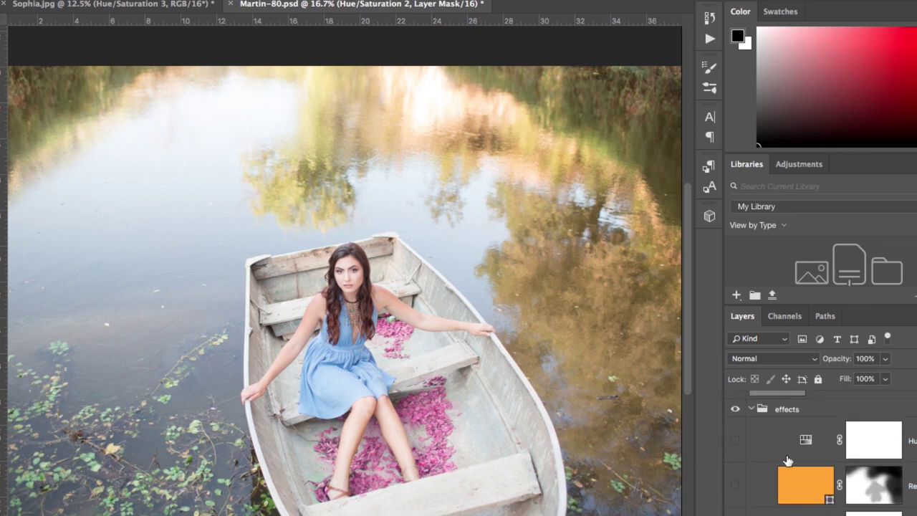
pyautogui.scroll(-2, 786, 460)
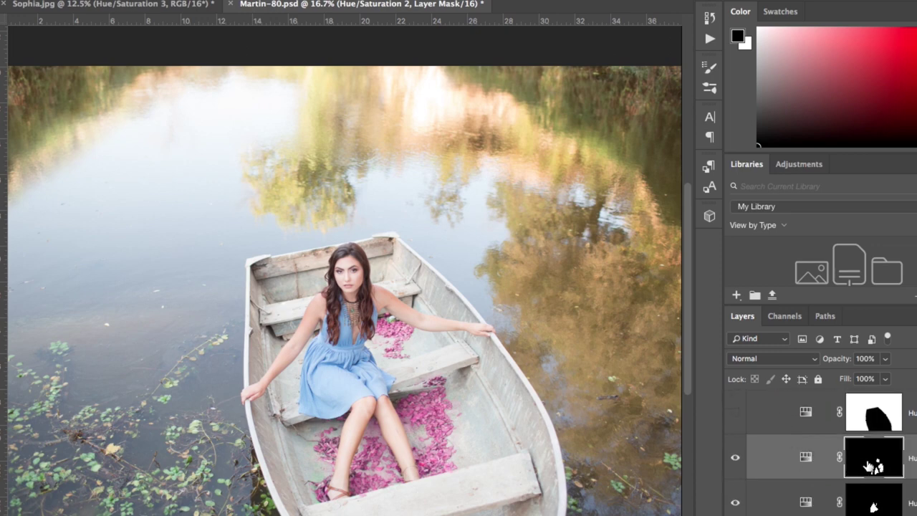
# Step: Disable the Hue/Saturation 2 layer mask, try a hue of -18 on the whole image, and restore the hue to -67
pyautogui.keyDown('shift'); pyautogui.click(876, 466); pyautogui.keyUp('shift')
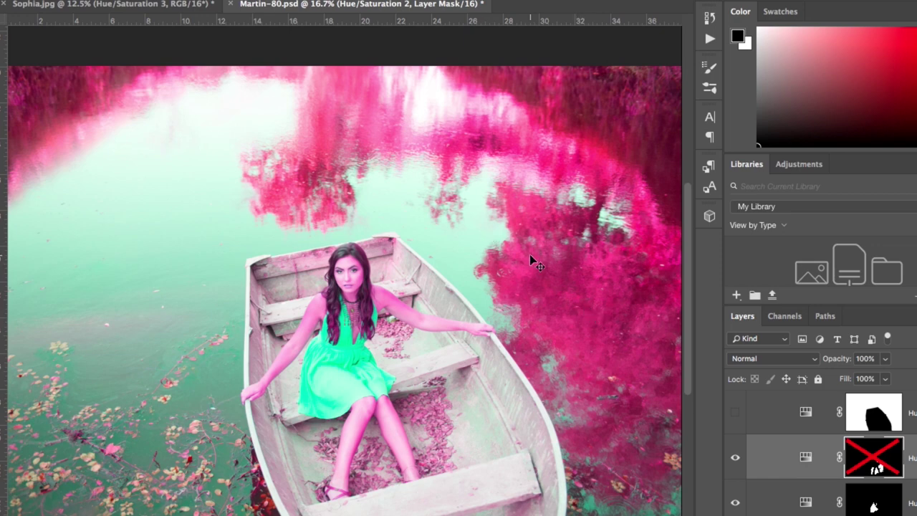
pyautogui.doubleClick(808, 462)
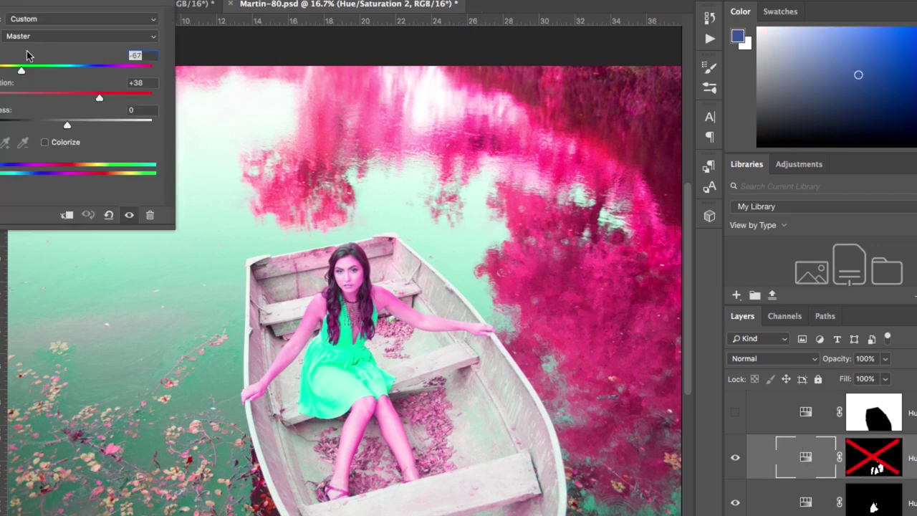
pyautogui.moveTo(21, 74); pyautogui.dragTo(52, 76)
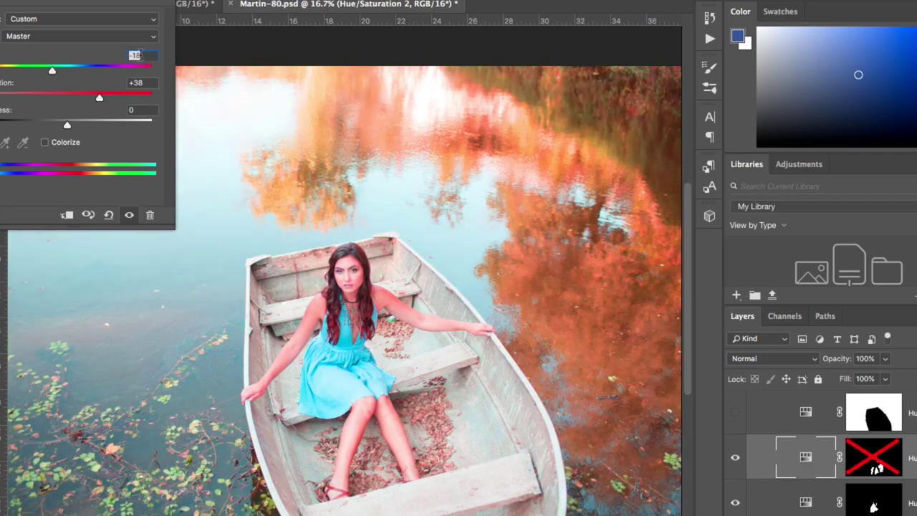
pyautogui.press('BackSpace')
pyautogui.write('-67')
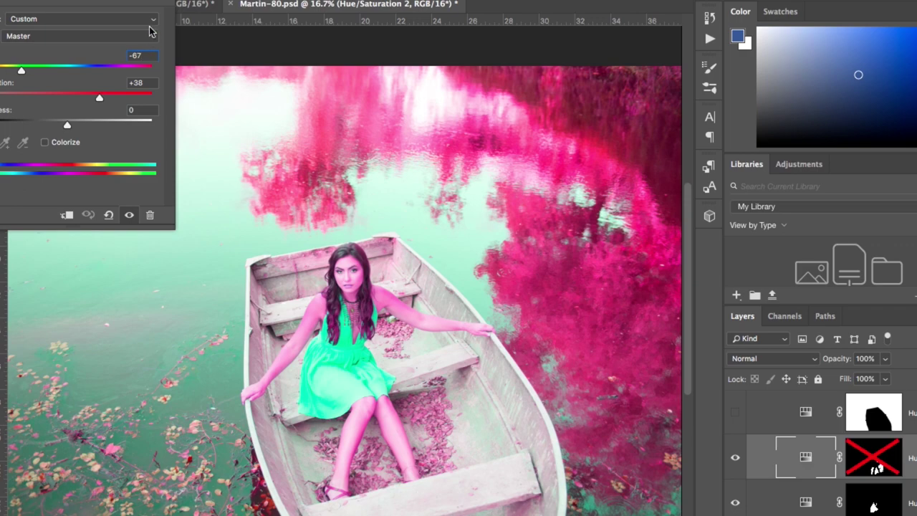
pyautogui.click(387, 313)
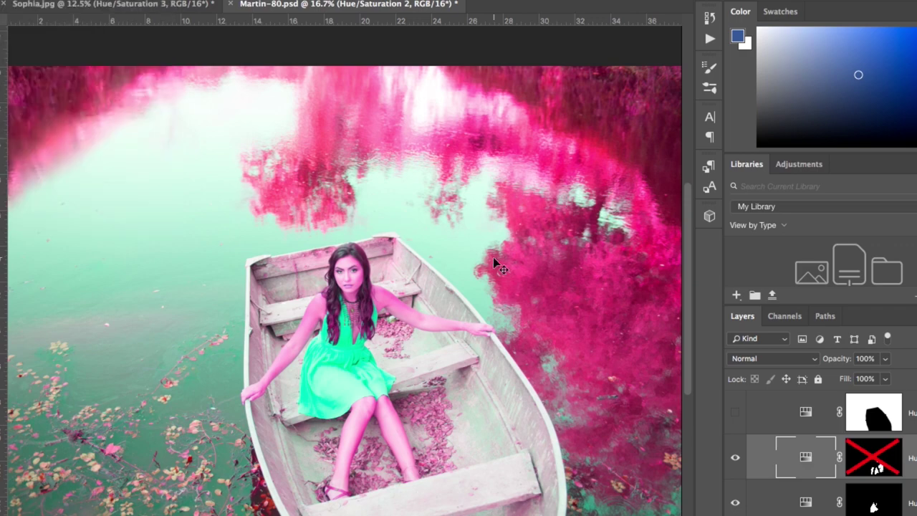
# Step: Re-enable the Hue/Saturation 2 layer mask to limit the color change to the leaves in the boat
pyautogui.scroll(-3, 493, 258)
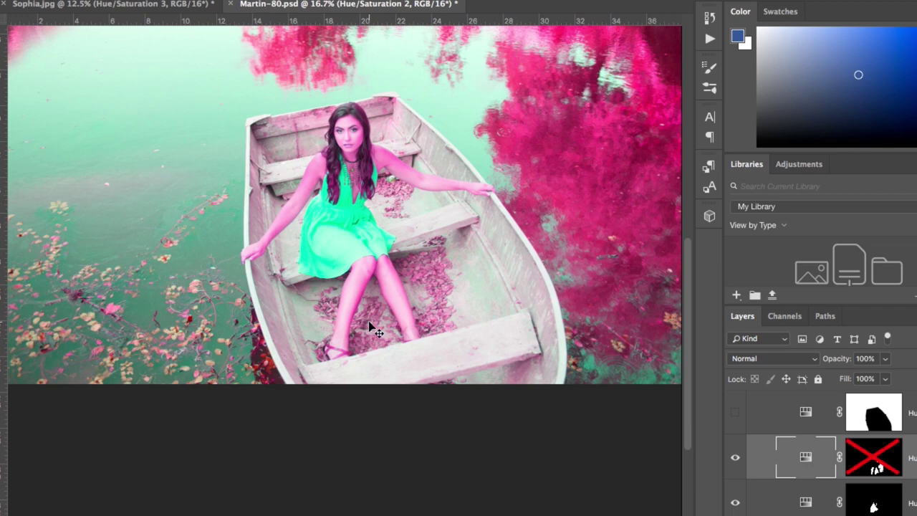
pyautogui.keyDown('shift'); pyautogui.click(874, 464); pyautogui.keyUp('shift')
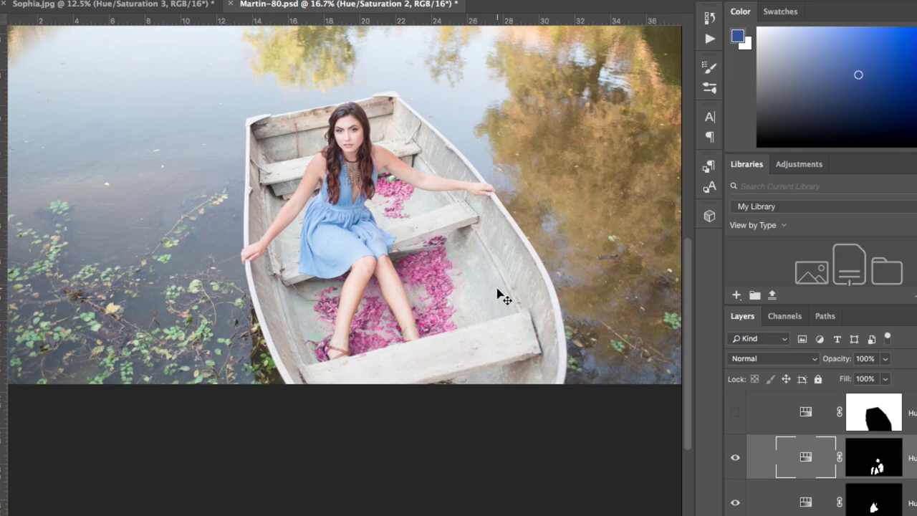
pyautogui.hotkey('ctrl', '-')
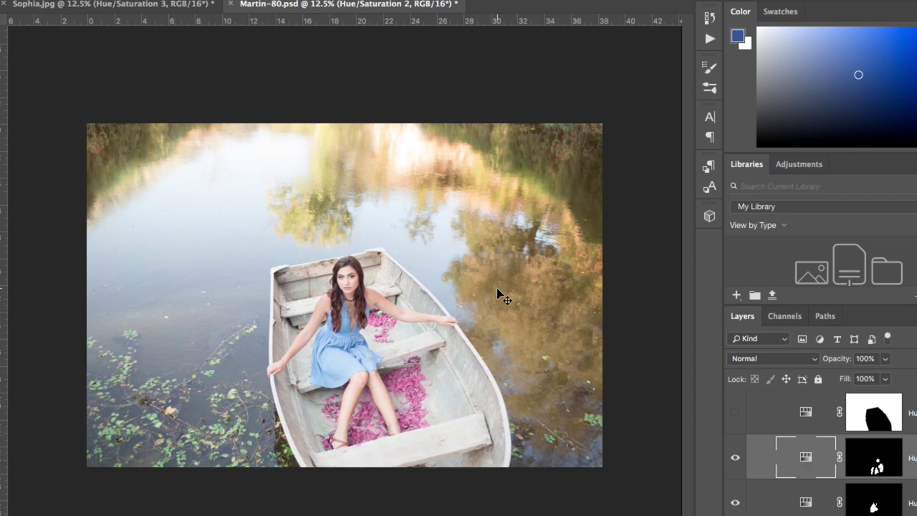
# Step: Review the hue, saturation and lightness settings of the Hue/Saturation 2 adjustment
pyautogui.doubleClick(804, 459)
pyautogui.click(860, 514)
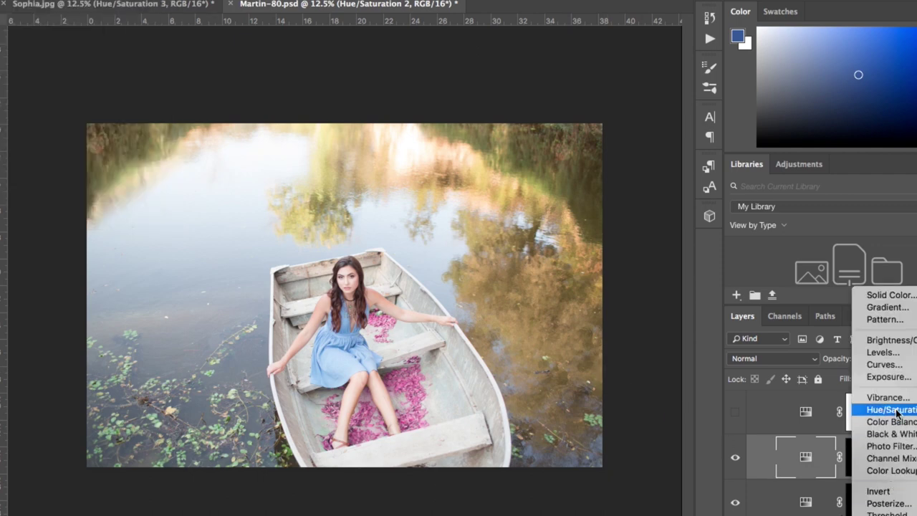
pyautogui.click(806, 466)
pyautogui.doubleClick(805, 466)
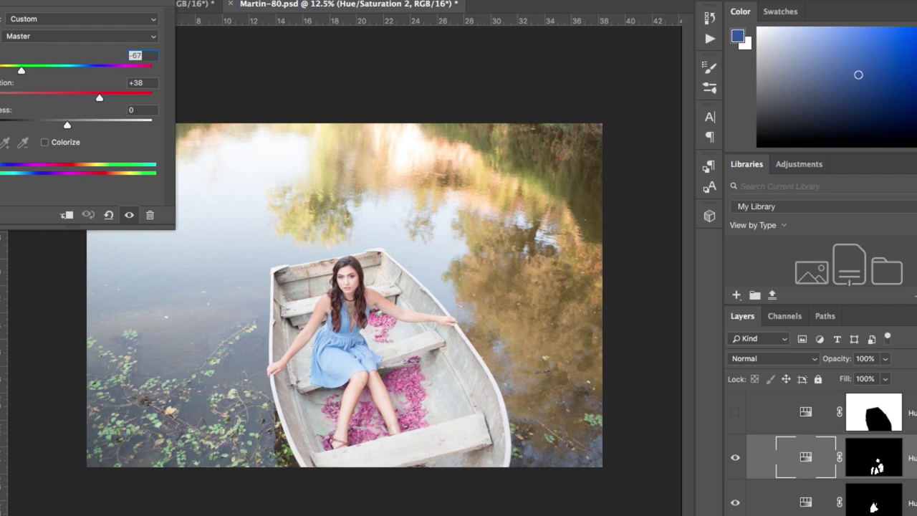
pyautogui.click(659, 289)
# Step: Show the Hue/Saturation 1 layer that recolors the water and foliage around the boat, and select it
pyautogui.scroll(1, 790, 456)
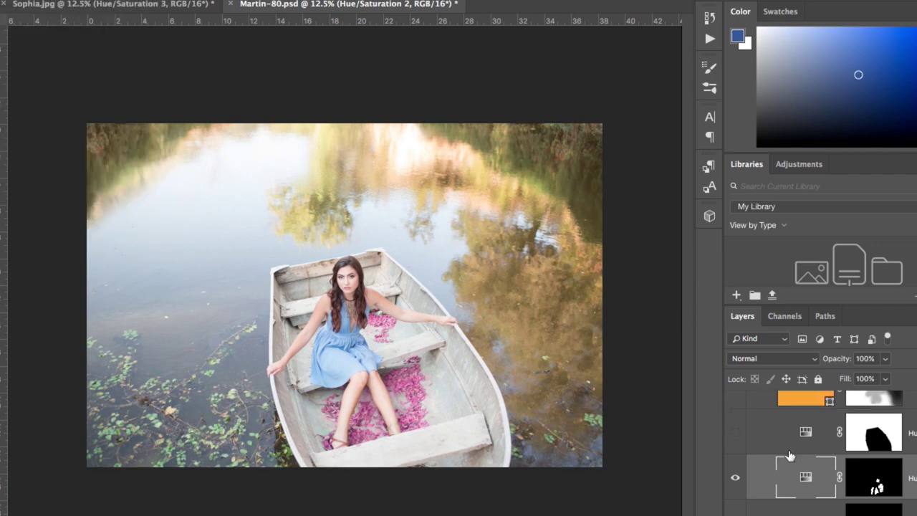
pyautogui.click(736, 434)
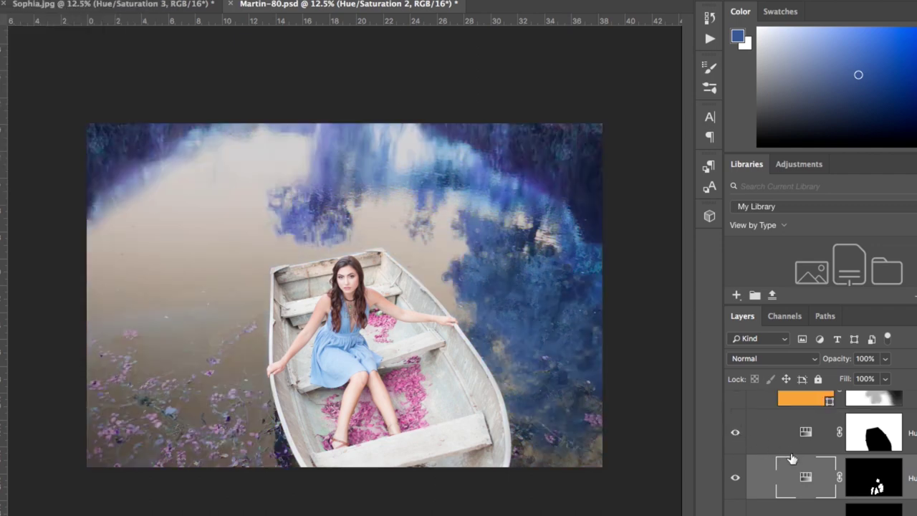
pyautogui.scroll(1, 794, 459)
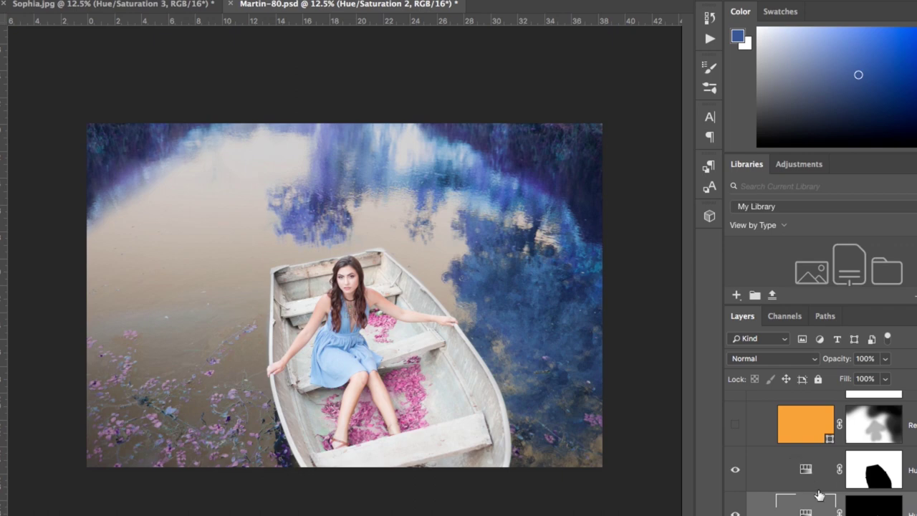
pyautogui.click(798, 477)
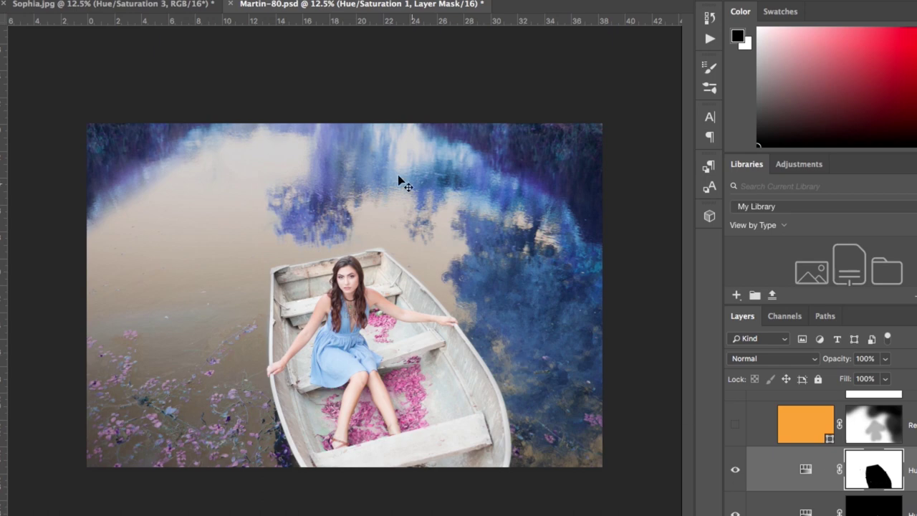
# Step: Review the hue, saturation and lightness settings of Hue/Saturation 1, and select its layer mask
pyautogui.doubleClick(807, 469)
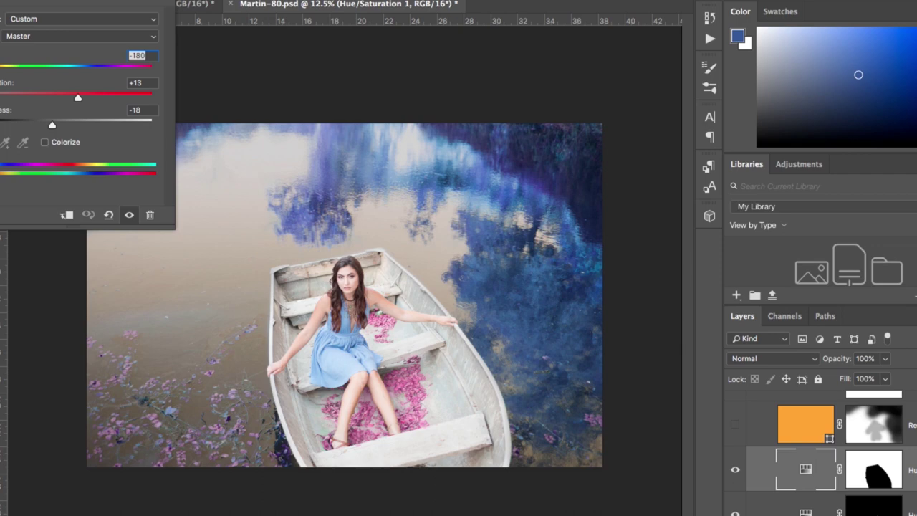
pyautogui.press('Return')
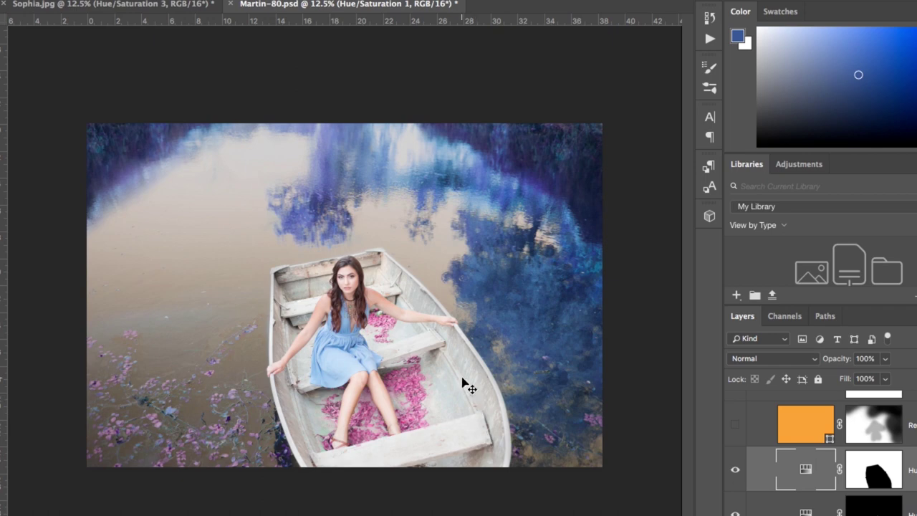
pyautogui.click(882, 471)
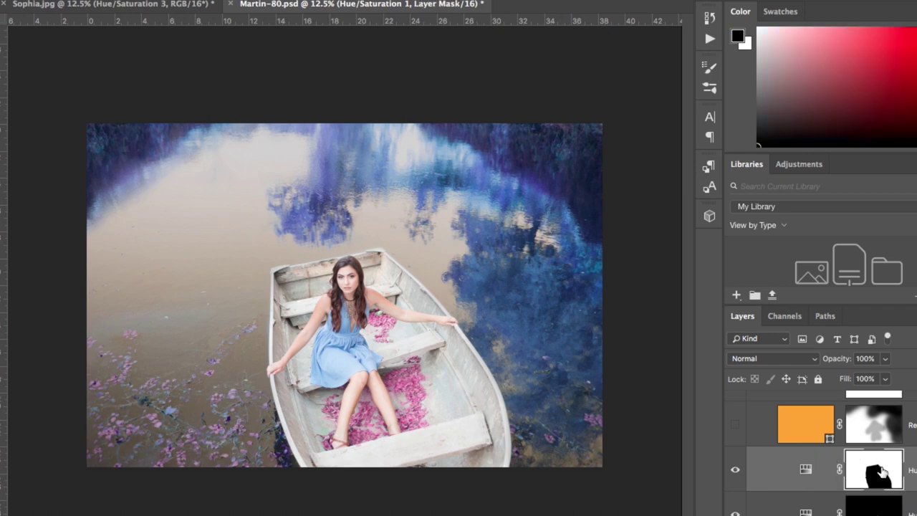
# Step: Draw an orange rectangle about 4389 px high above the Rectangle 1 layer, covering the whole image and extending past its edges
pyautogui.scroll(3, 824, 458)
pyautogui.scroll(-1, 825, 459)
pyautogui.click(805, 464)
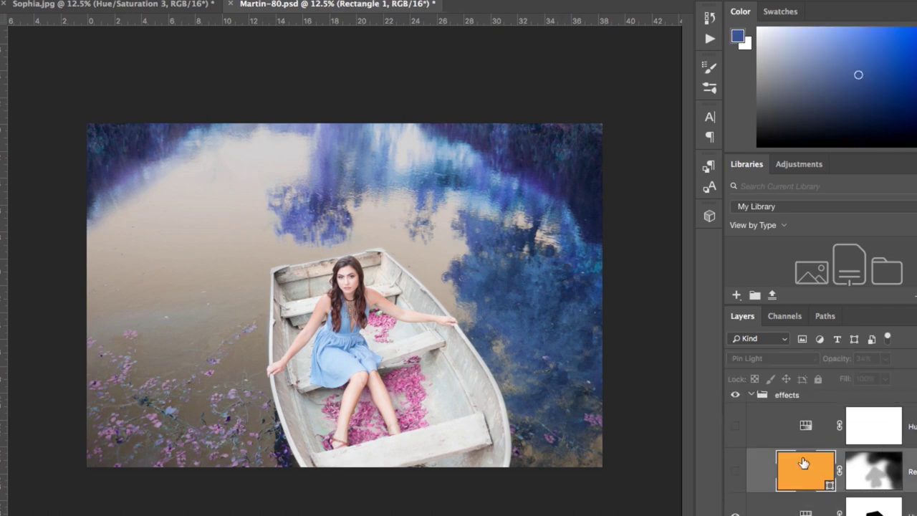
pyautogui.click(734, 471)
pyautogui.click(3, 226)
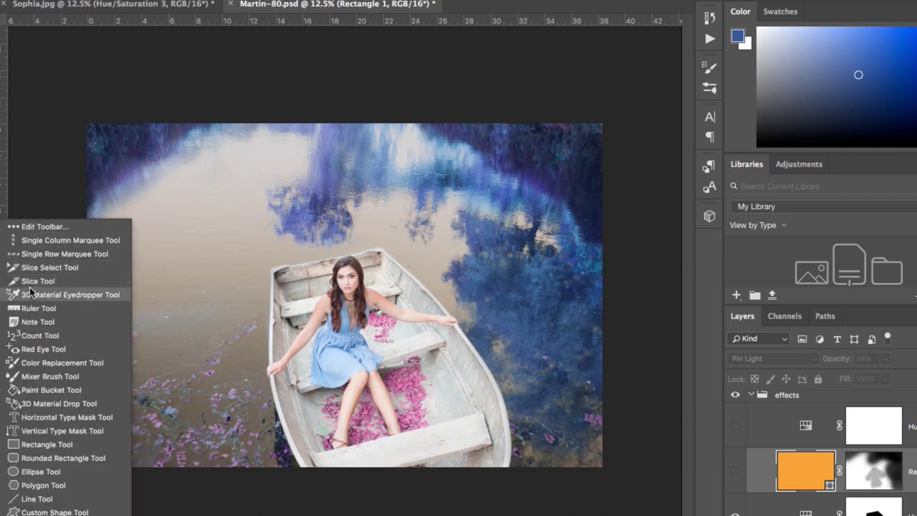
pyautogui.click(60, 445)
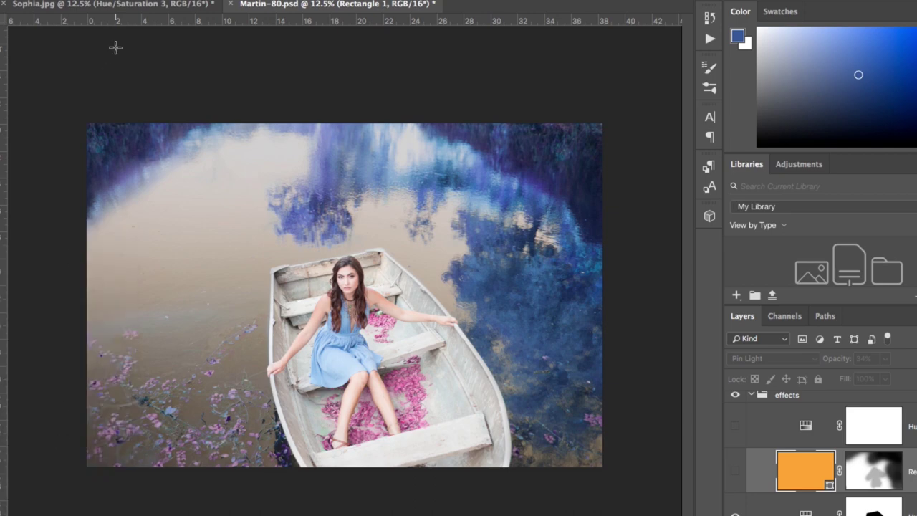
pyautogui.click(10, 0)
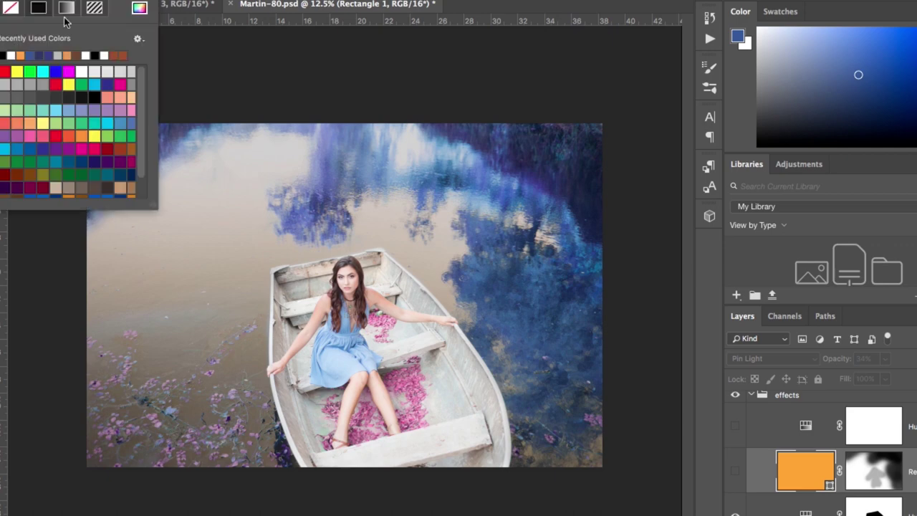
pyautogui.press('Escape')
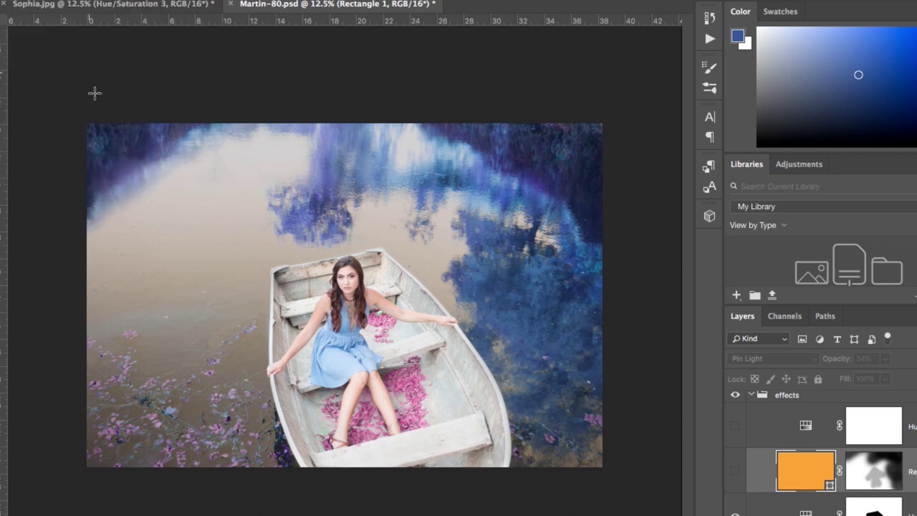
pyautogui.moveTo(70, 100); pyautogui.dragTo(654, 492)
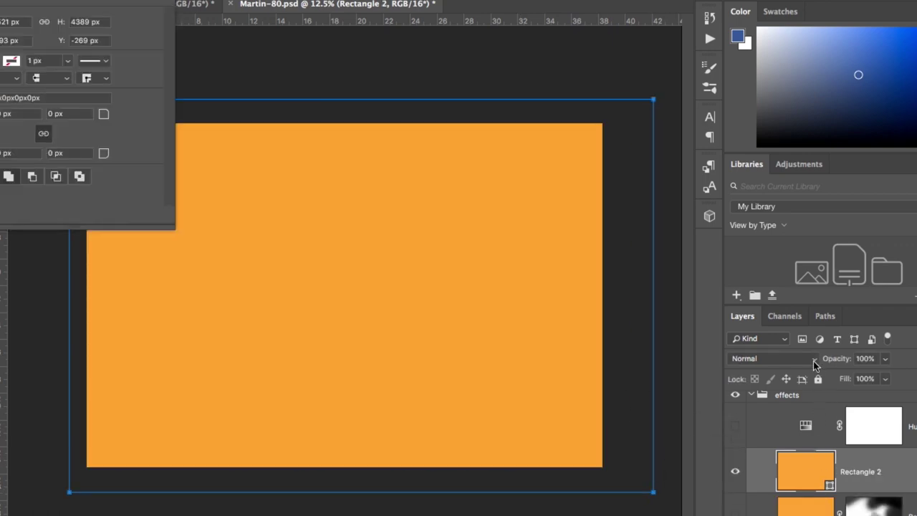
# Step: Set the new orange rectangle's blend mode to Pin Light and its opacity to 40%
pyautogui.click(814, 365)
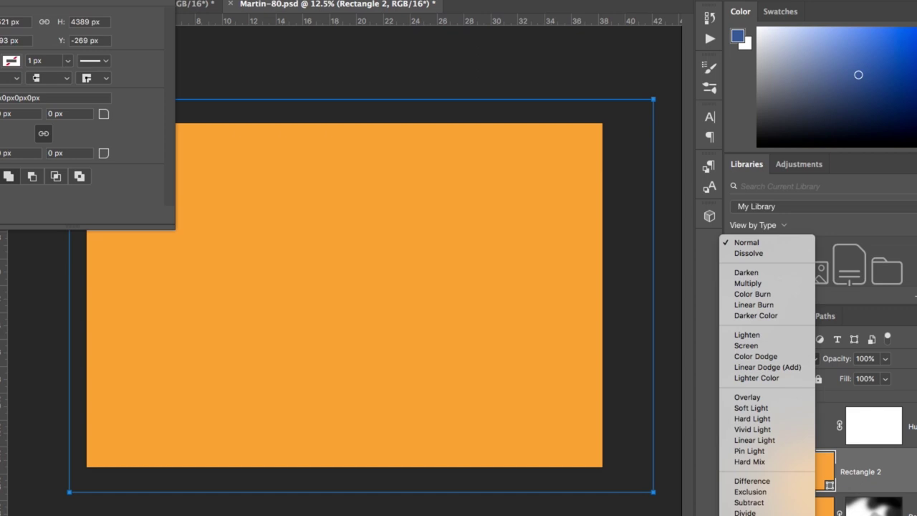
pyautogui.click(773, 450)
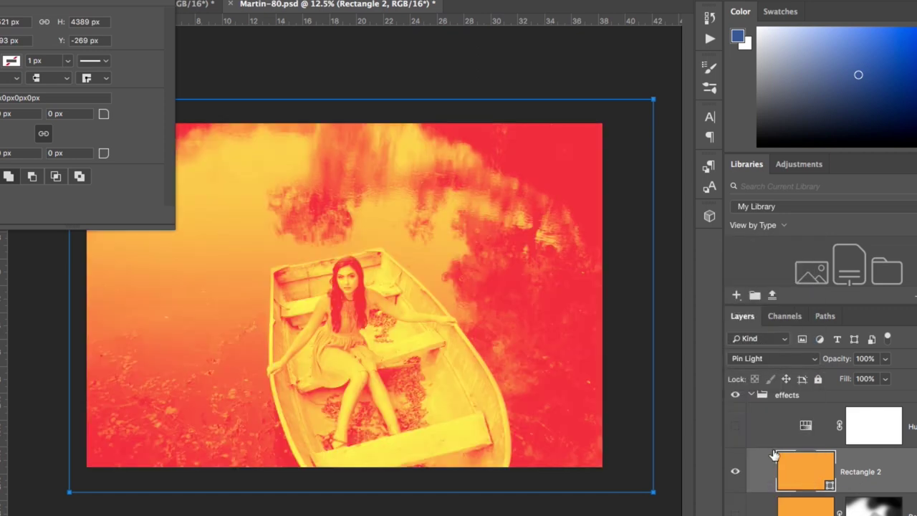
pyautogui.click(886, 358)
pyautogui.moveTo(887, 374); pyautogui.dragTo(846, 379)
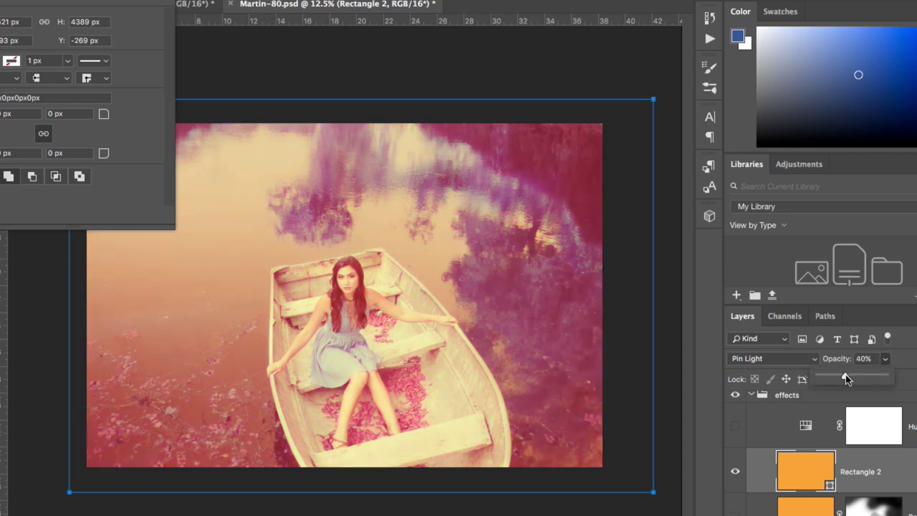
# Step: Change the new orange rectangle's blend mode to Normal
pyautogui.click(806, 472)
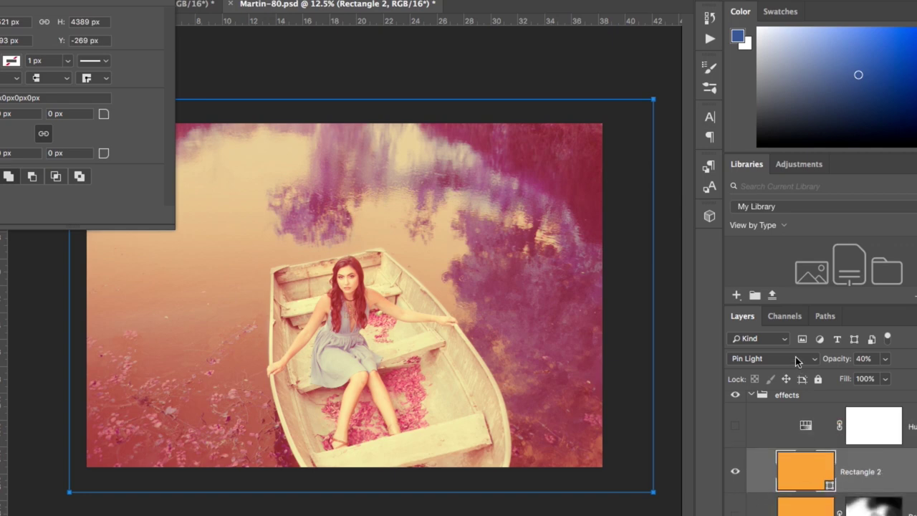
pyautogui.click(796, 356)
pyautogui.click(761, 152)
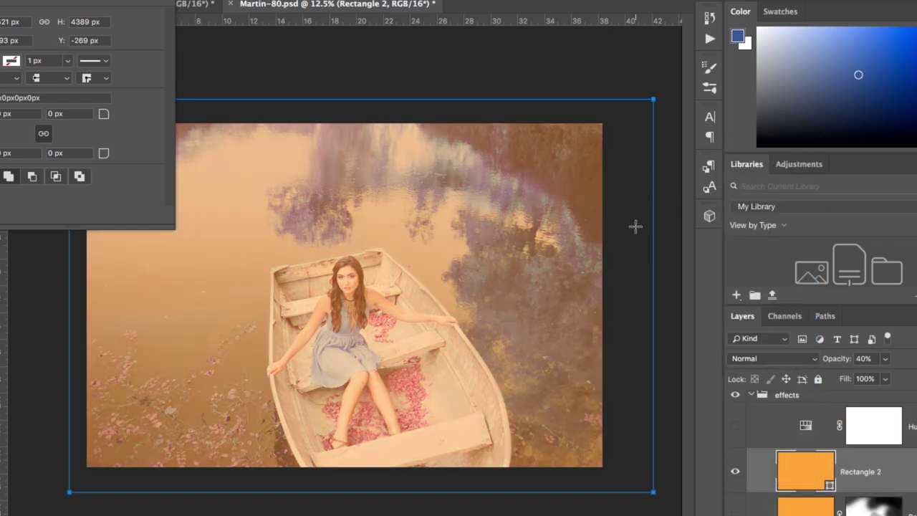
# Step: Set the orange Rectangle 2 layer's opacity to 100% and look through its blend mode options
pyautogui.click(886, 358)
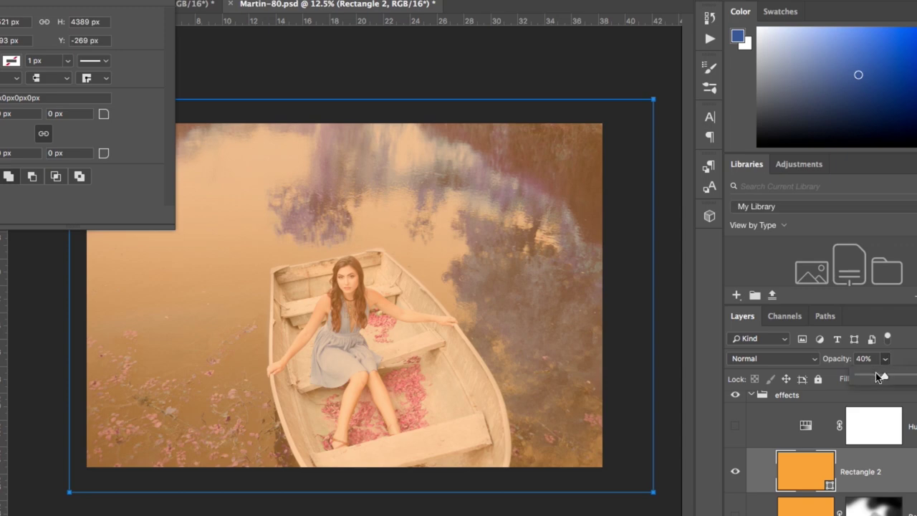
pyautogui.moveTo(880, 378); pyautogui.dragTo(894, 378)
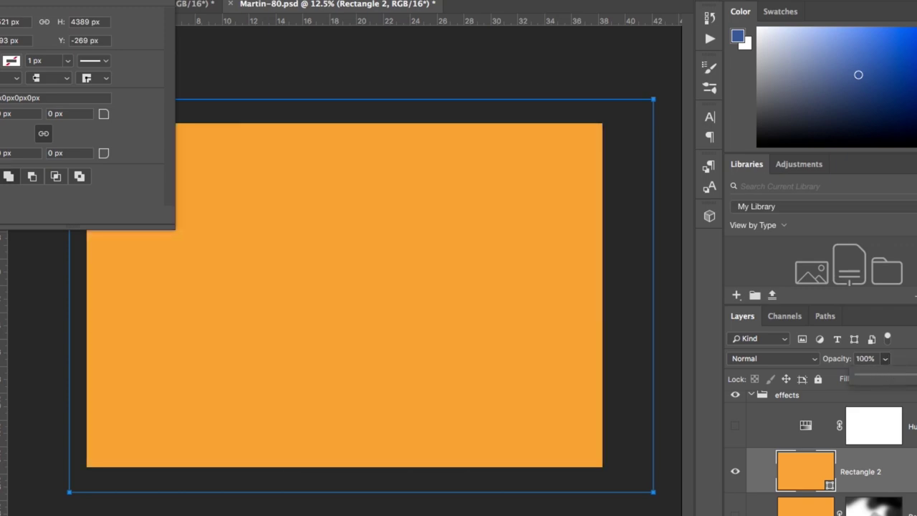
pyautogui.click(774, 359)
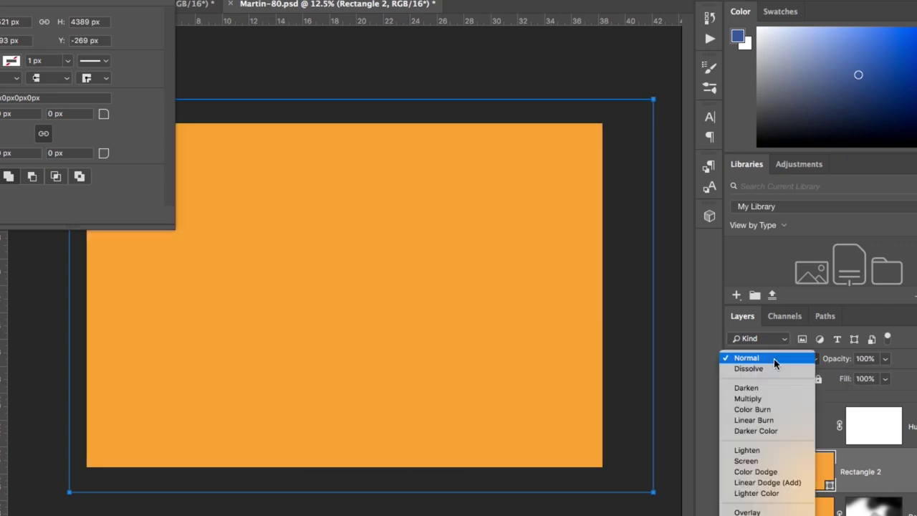
pyautogui.click(776, 360)
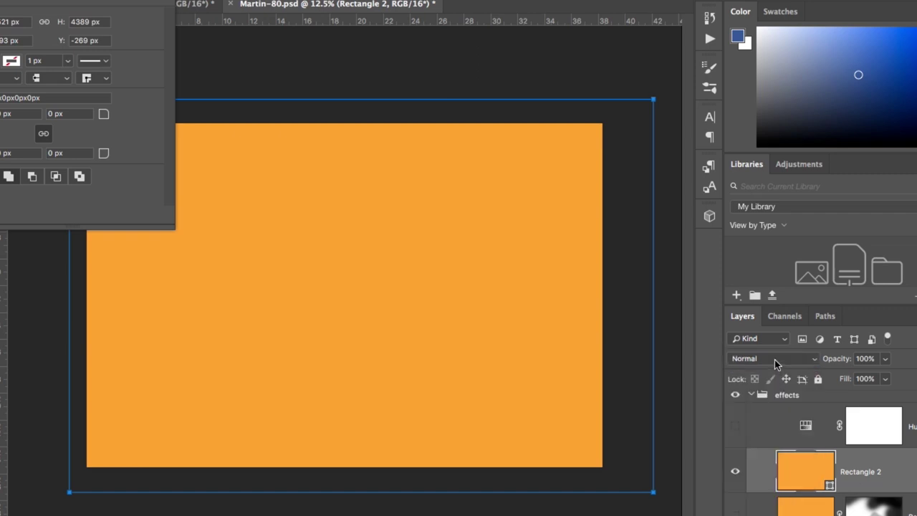
pyautogui.click(774, 360)
pyautogui.click(775, 360)
pyautogui.click(170, 3)
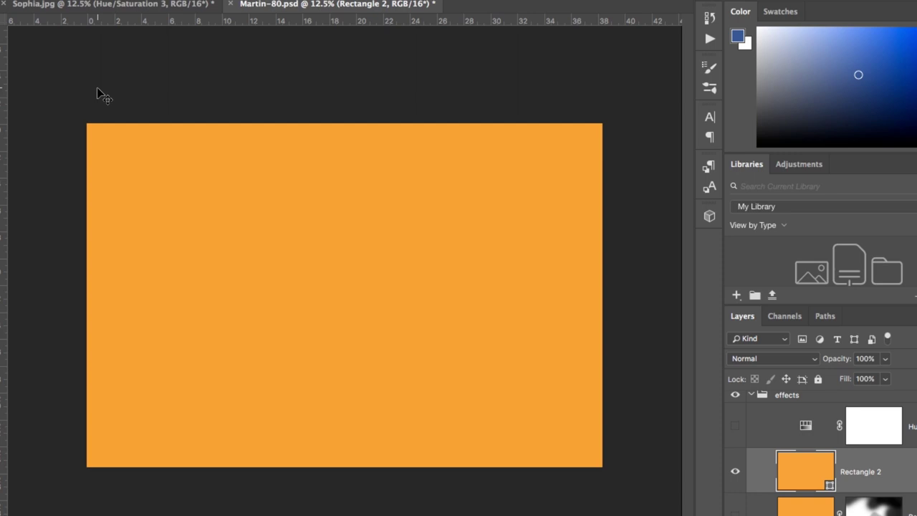
# Step: Cycle the Rectangle 2 layer through the blend modes, including Divide, Hard Light, Linear Burn and Exclusion, stopping at Pin Light
pyautogui.hotkey('shift', '-')
pyautogui.hotkey('shift', '-')
pyautogui.hotkey('shift', '-')
pyautogui.hotkey('shift', '-')
pyautogui.hotkey('shift', '-')
pyautogui.hotkey('shift', '-')
pyautogui.hotkey('shift', '-')
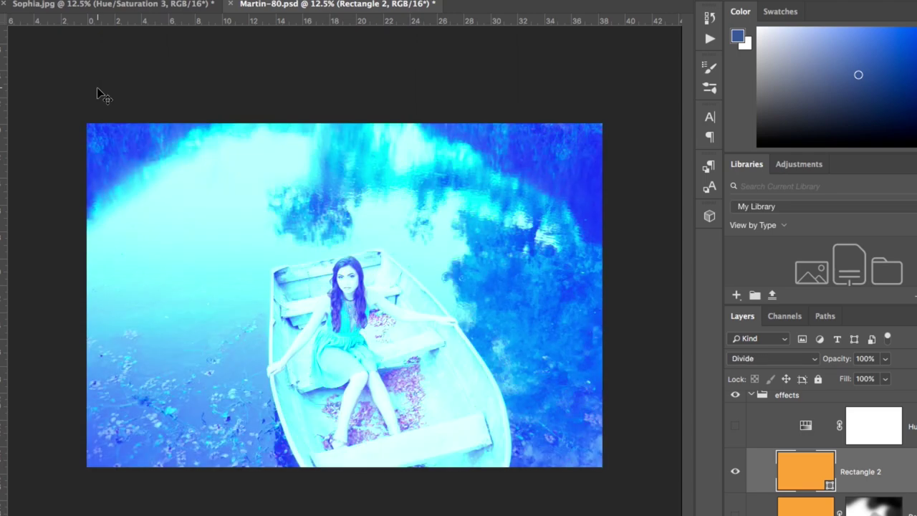
pyautogui.hotkey('shift', '-')
pyautogui.hotkey('shift', '-')
pyautogui.hotkey('shift', '-')
pyautogui.hotkey('shift', '-')
pyautogui.hotkey('shift', '-')
pyautogui.hotkey('shift', '-')
pyautogui.hotkey('shift', '-')
pyautogui.hotkey('shift', '-')
pyautogui.hotkey('shift', '-')
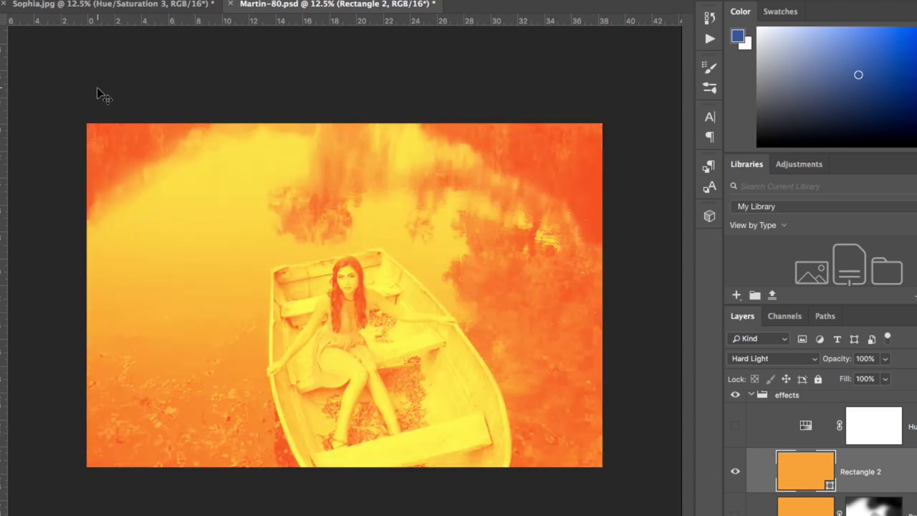
pyautogui.hotkey('shift', '-')
pyautogui.hotkey('shift', '-')
pyautogui.hotkey('shift', '-')
pyautogui.hotkey('shift', '-')
pyautogui.hotkey('shift', '-')
pyautogui.hotkey('shift', '-')
pyautogui.hotkey('shift', '-')
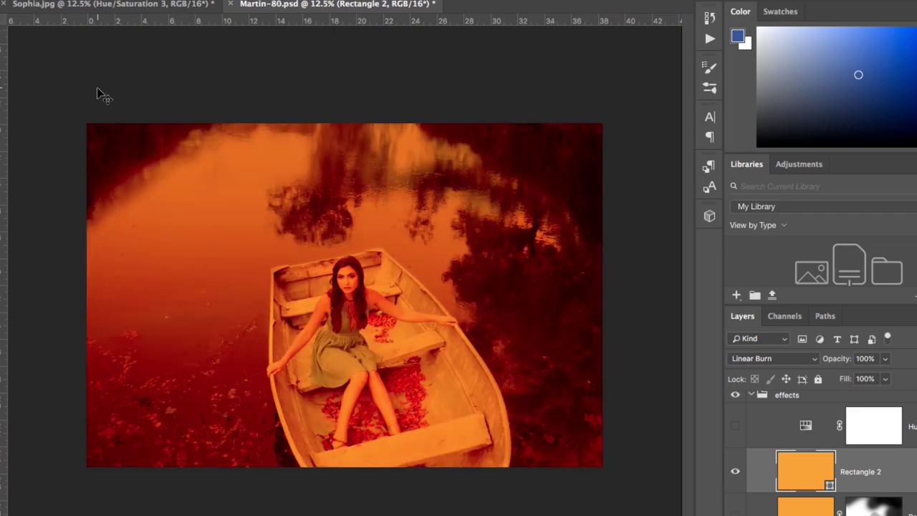
pyautogui.hotkey('shift', '-')
pyautogui.hotkey('shift', '-')
pyautogui.hotkey('shift', '-')
pyautogui.hotkey('shift', '-')
pyautogui.hotkey('shift', '-')
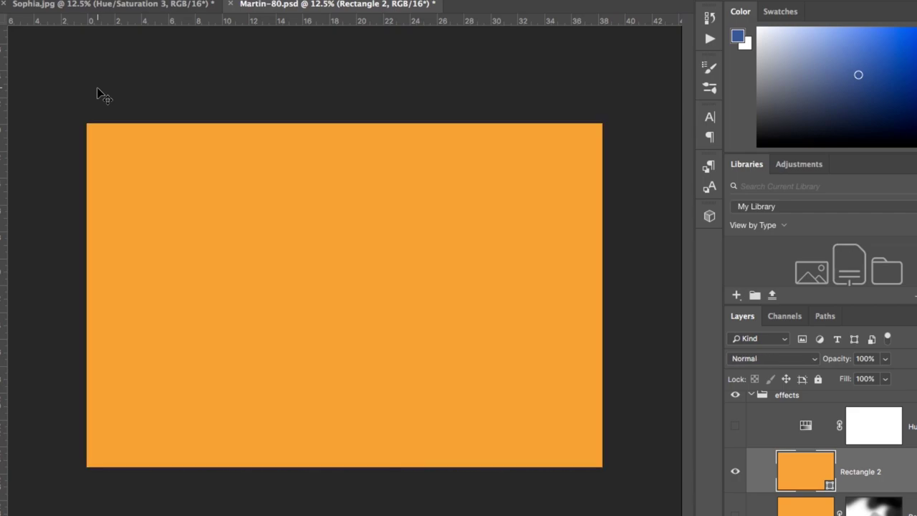
pyautogui.hotkey('shift', '-')
pyautogui.hotkey('shift', '-')
pyautogui.hotkey('shift', '-')
pyautogui.hotkey('shift', '-')
pyautogui.hotkey('shift', '-')
pyautogui.hotkey('shift', '-')
pyautogui.hotkey('shift', '-')
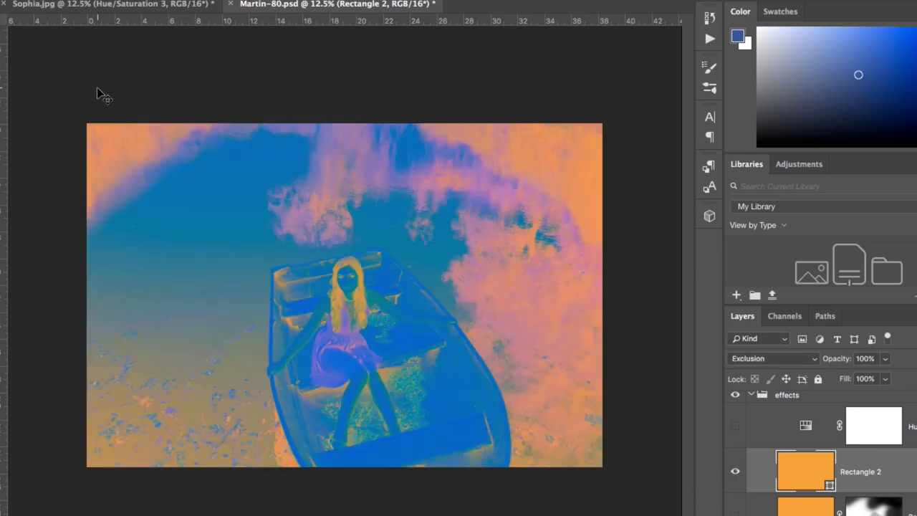
pyautogui.hotkey('shift', '-')
pyautogui.hotkey('shift', '-')
pyautogui.hotkey('shift', '+')
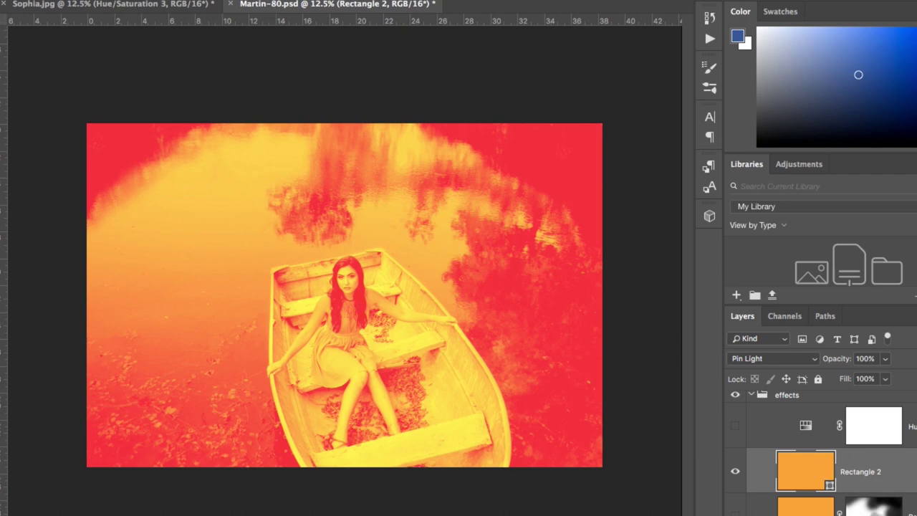
# Step: Delete the Rectangle 2 layer, show the masked Rectangle 1 layer again and select its layer mask
pyautogui.press('Delete')
pyautogui.click(736, 470)
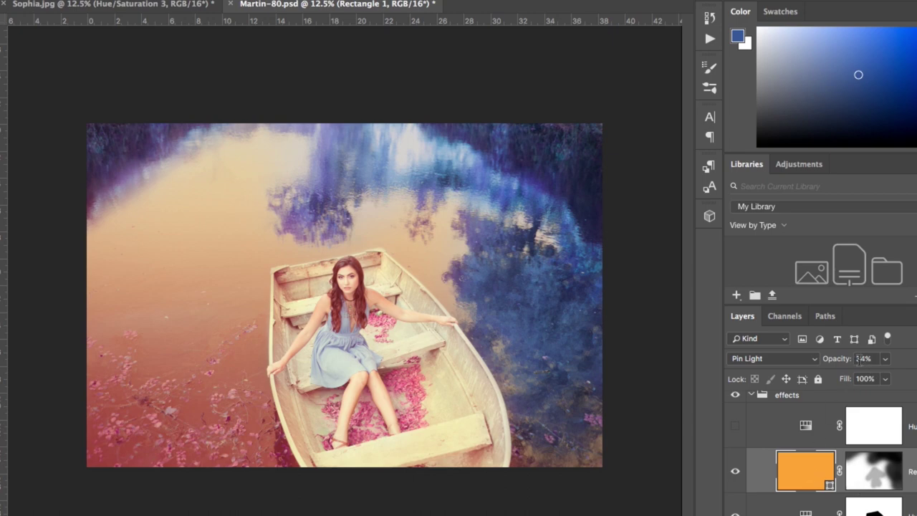
pyautogui.click(878, 474)
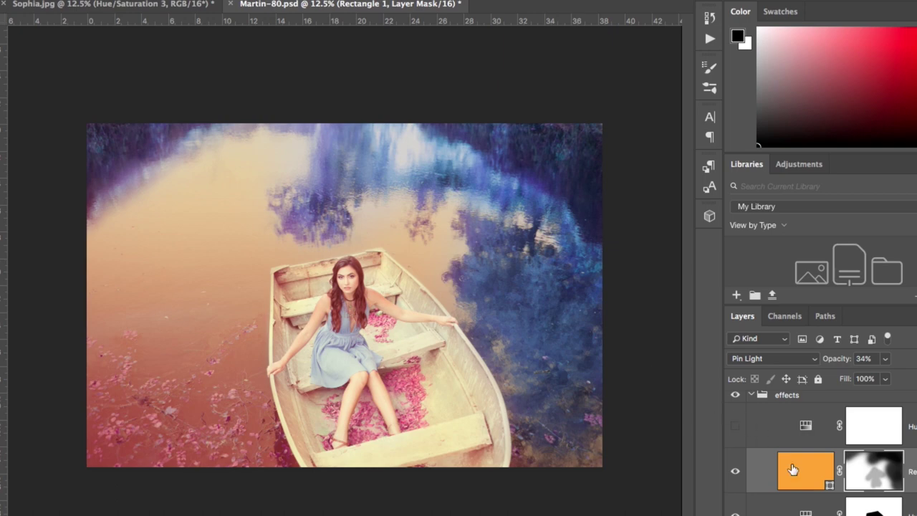
# Step: Turn on the Hue/Saturation 4 layer at the top of the effects group, toggling its visibility to compare the image with and without it
pyautogui.scroll(-4, 803, 494)
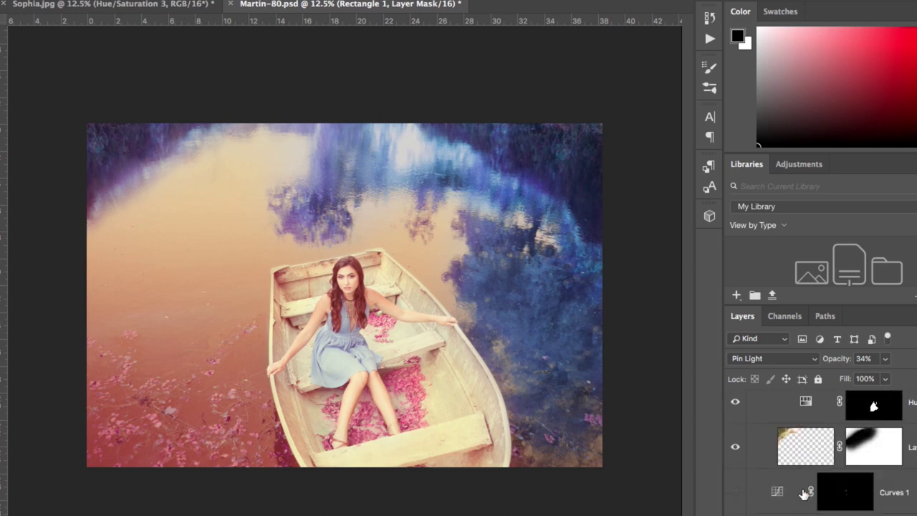
pyautogui.scroll(3, 835, 490)
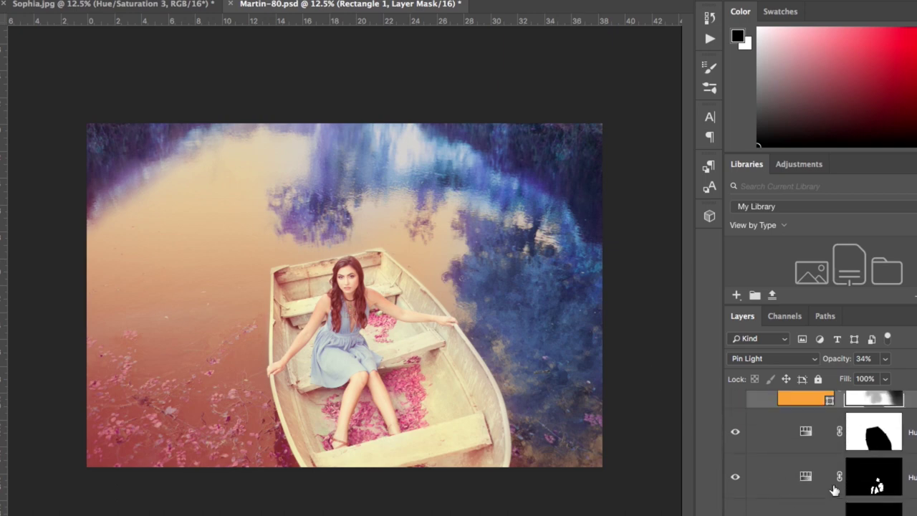
pyautogui.scroll(3, 835, 490)
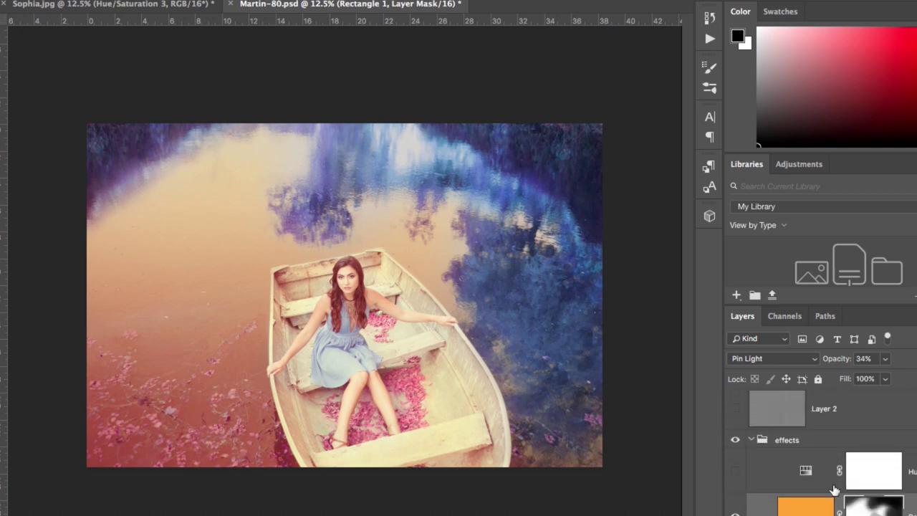
pyautogui.click(735, 477)
pyautogui.click(735, 477)
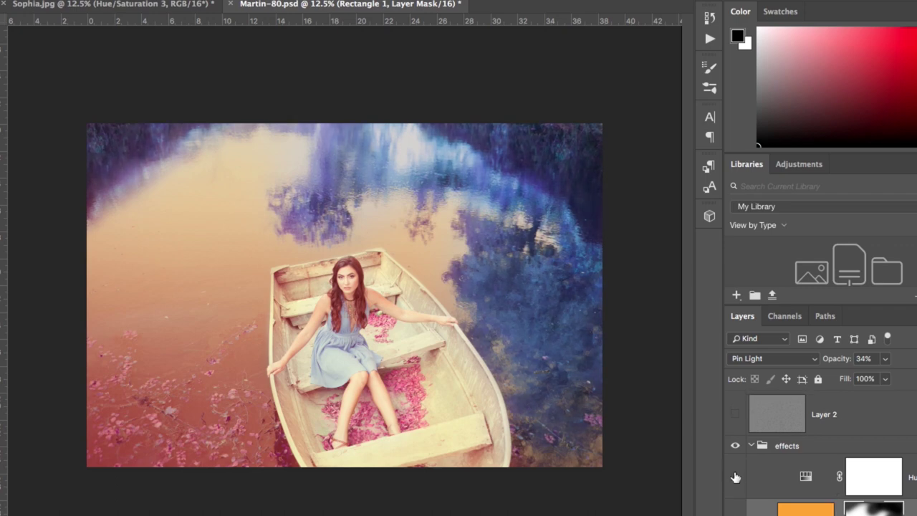
pyautogui.click(735, 477)
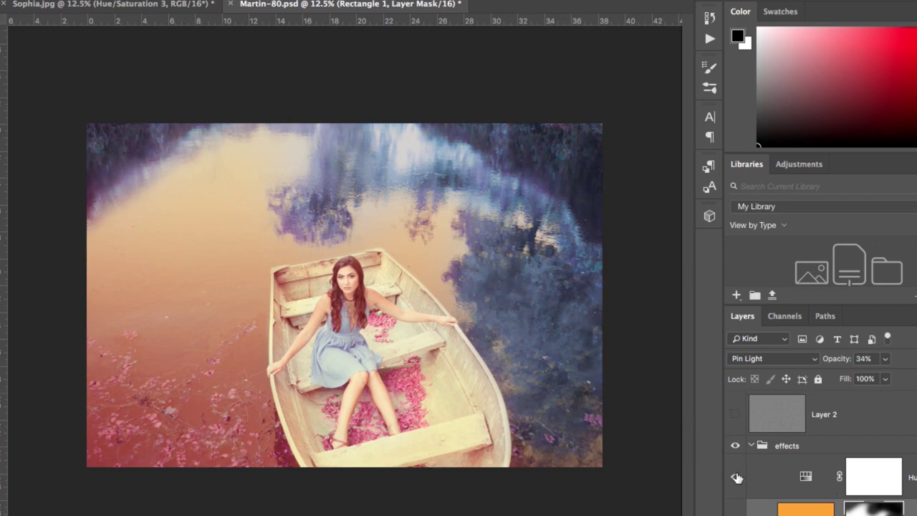
pyautogui.click(737, 477)
pyautogui.click(736, 477)
pyautogui.click(737, 477)
pyautogui.click(736, 477)
# Step: Review the Blues adjustment settings of the Hue/Saturation 4 layer
pyautogui.doubleClick(806, 476)
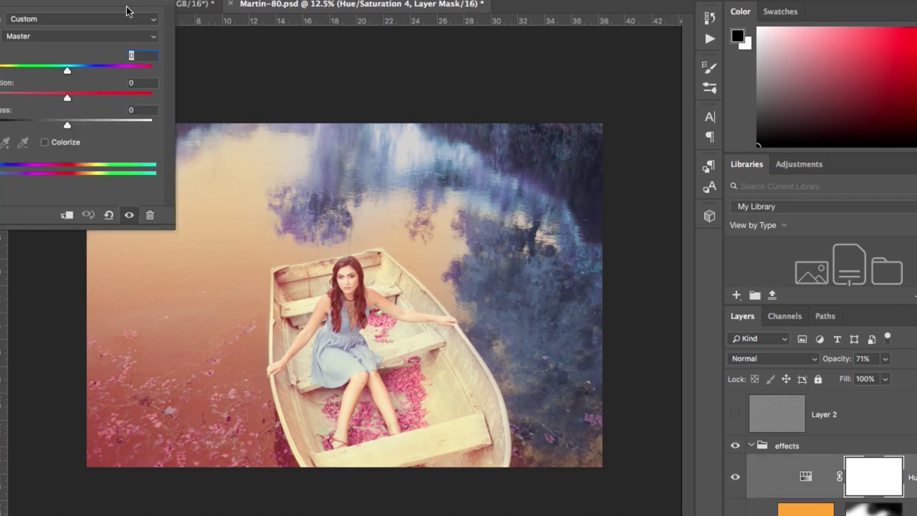
pyautogui.click(95, 37)
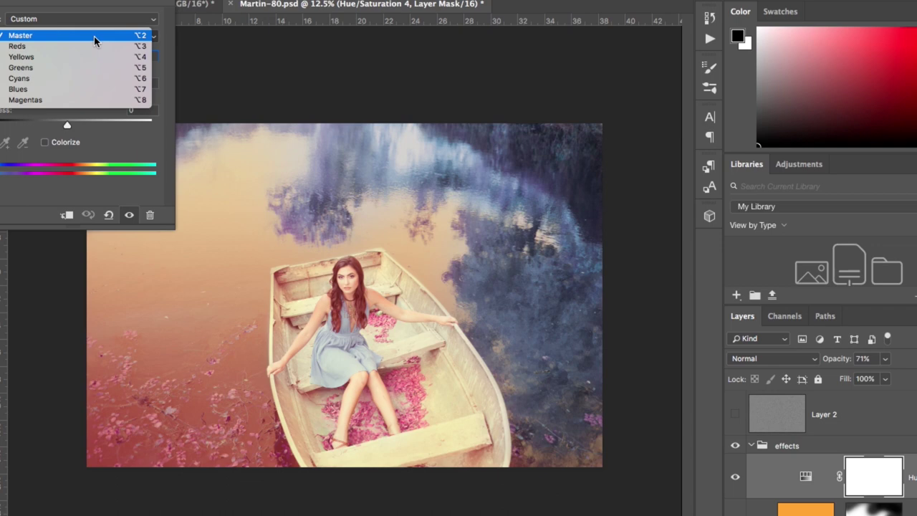
pyautogui.click(90, 88)
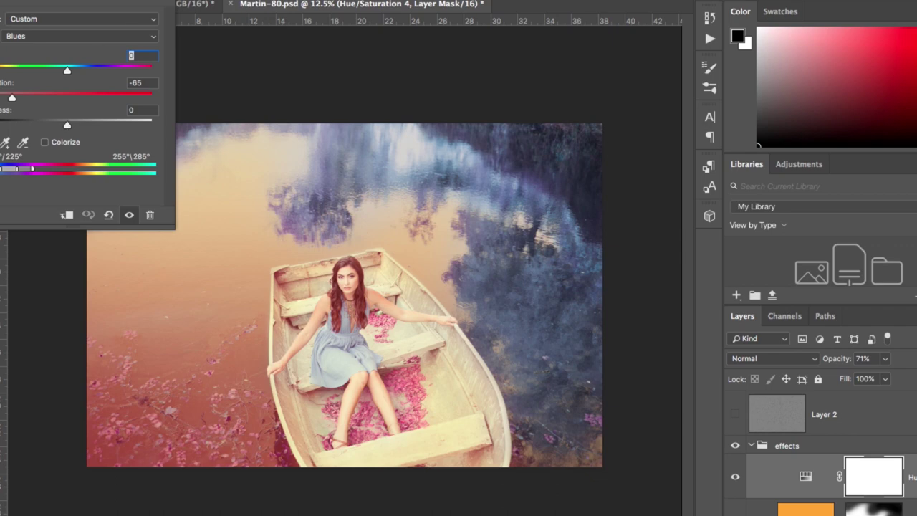
pyautogui.press('Return')
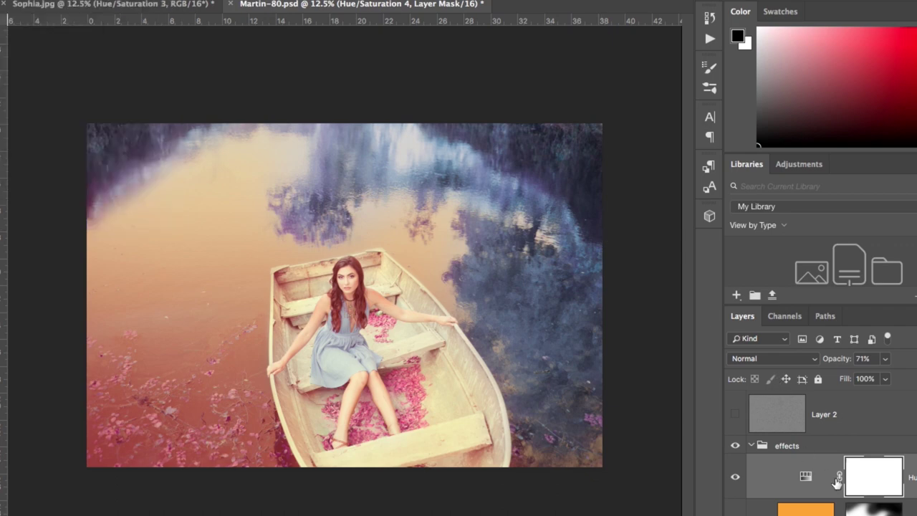
# Step: In Hue/Saturation 1, set the lightness to -34 and the saturation to +52, and experiment with the hue of the background
pyautogui.click(745, 510)
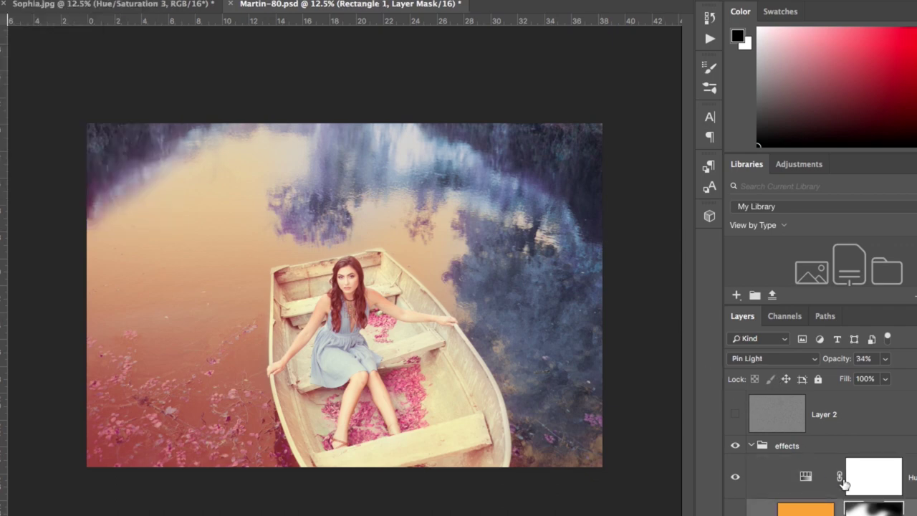
pyautogui.scroll(-2, 860, 512)
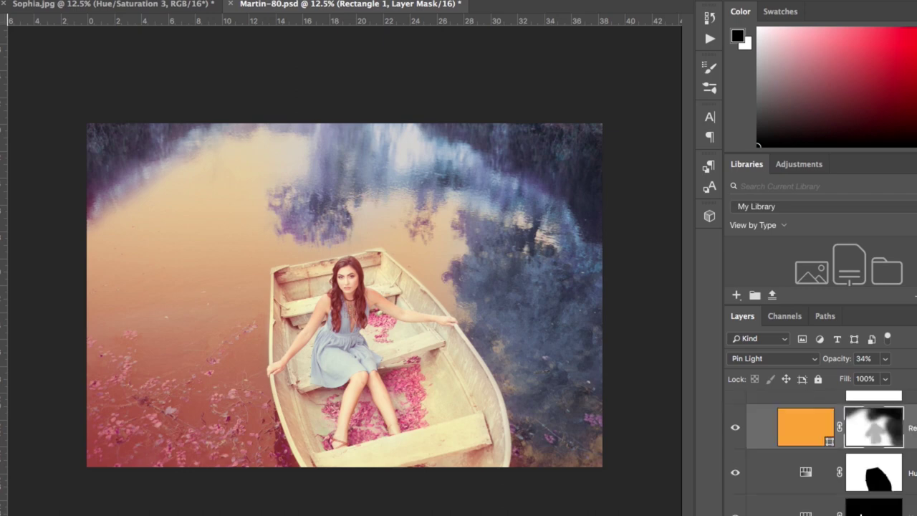
pyautogui.scroll(-1, 861, 513)
pyautogui.click(868, 468)
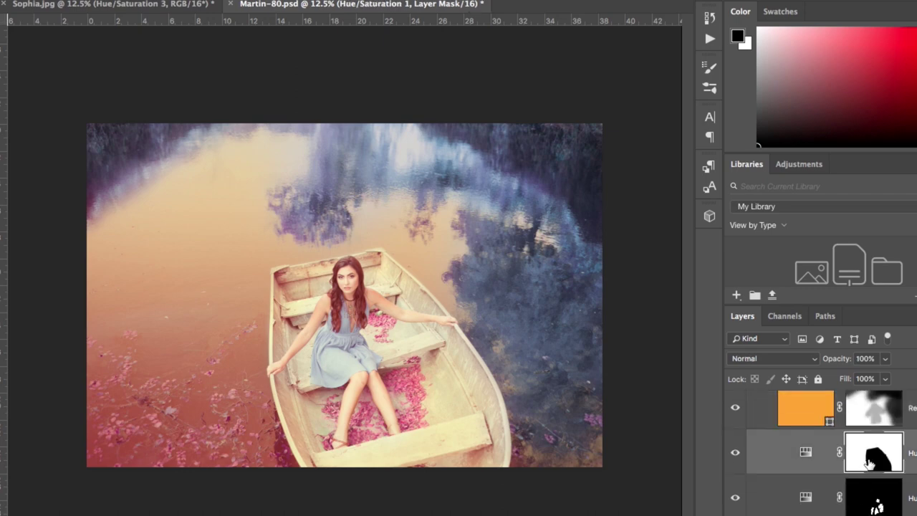
pyautogui.doubleClick(807, 453)
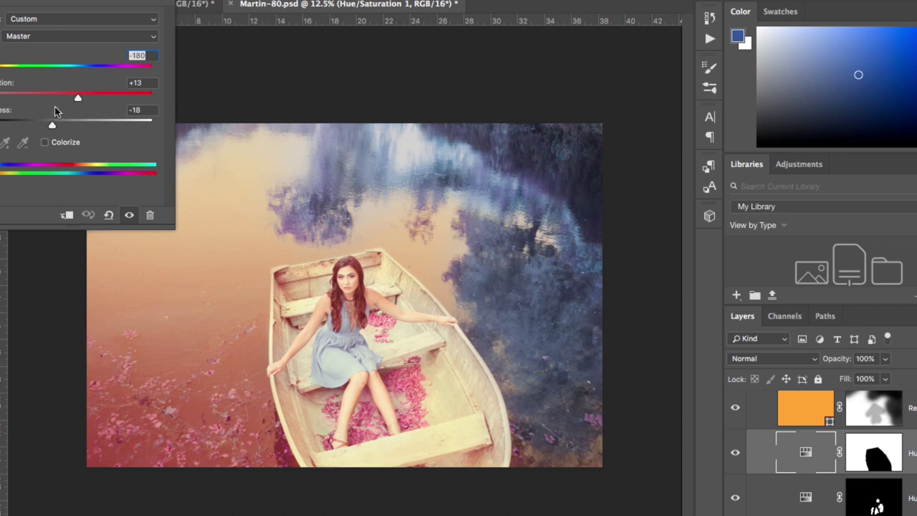
pyautogui.moveTo(50, 127)
pyautogui.mouseDown()
pyautogui.moveTo(11, 127)
pyautogui.moveTo(143, 140)
pyautogui.moveTo(93, 136)
pyautogui.moveTo(45, 143)
pyautogui.moveTo(45, 152)
pyautogui.moveTo(38, 130)
pyautogui.mouseUp()
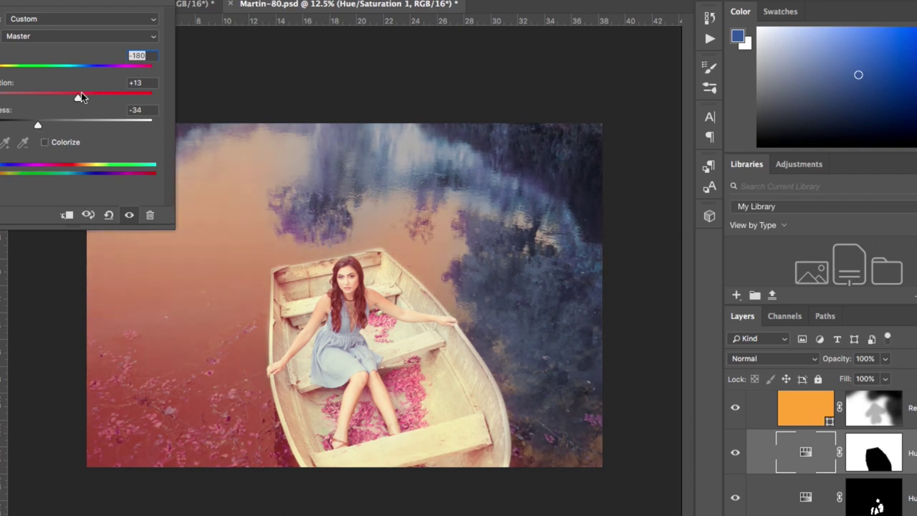
pyautogui.moveTo(78, 100); pyautogui.dragTo(117, 100)
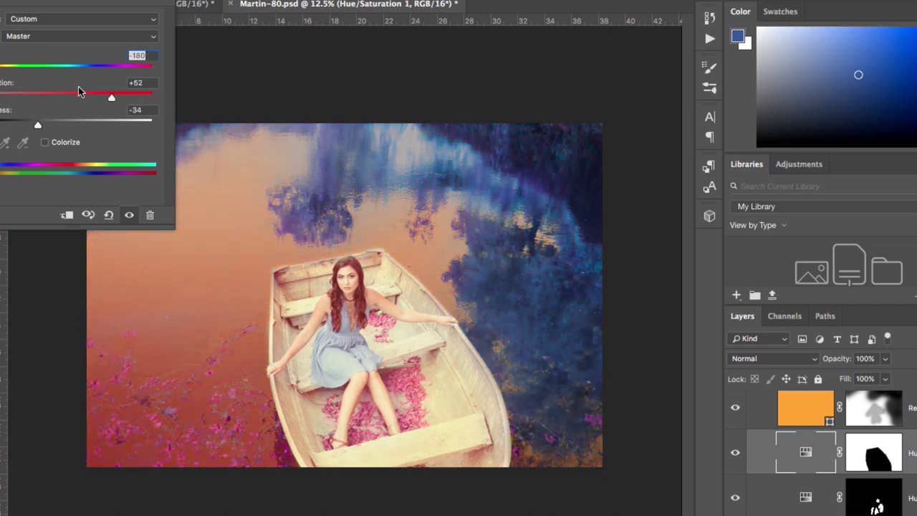
pyautogui.moveTo(2, 70); pyautogui.dragTo(67, 85)
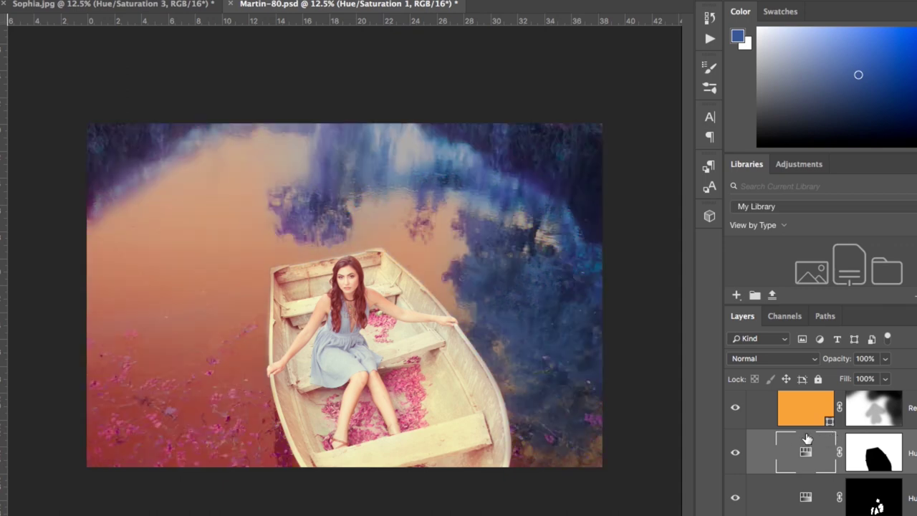
# Step: Recolor the dress with Hue/Saturation 3, setting its hue to -180 and its saturation to -17
pyautogui.scroll(-2, 798, 445)
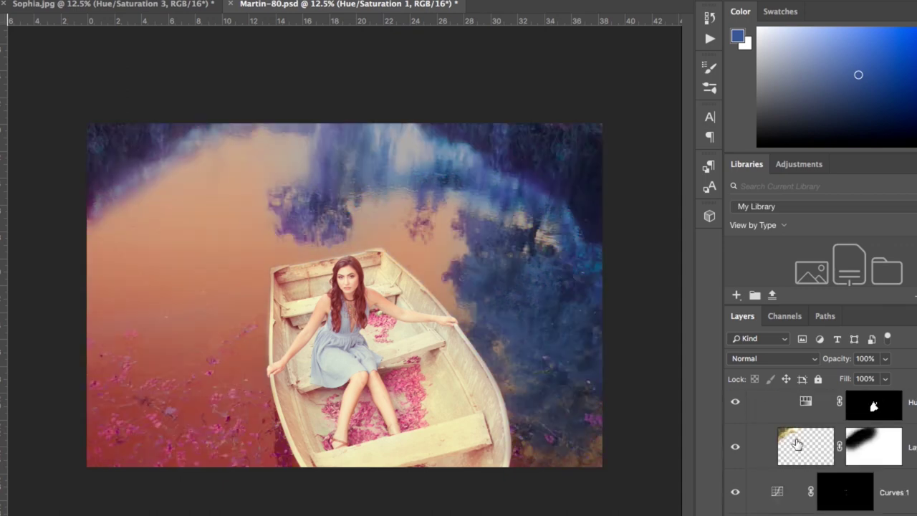
pyautogui.scroll(1, 798, 445)
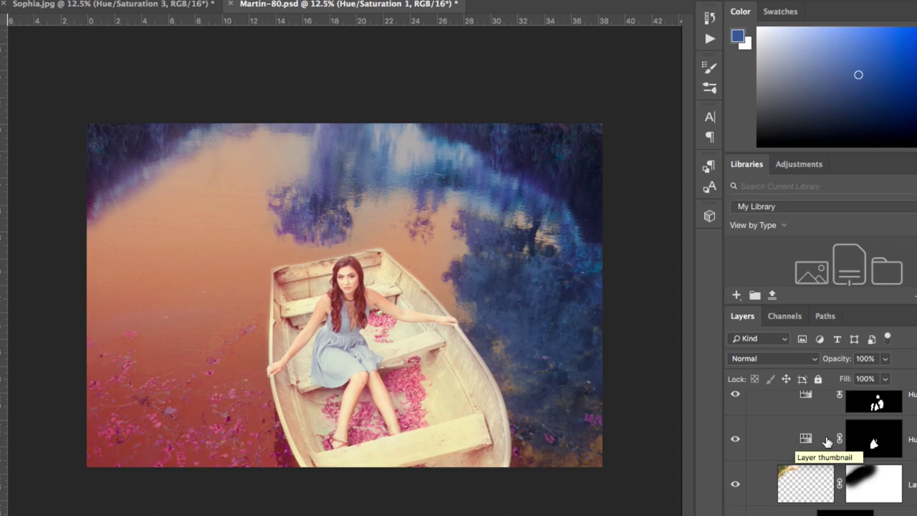
pyautogui.click(739, 444)
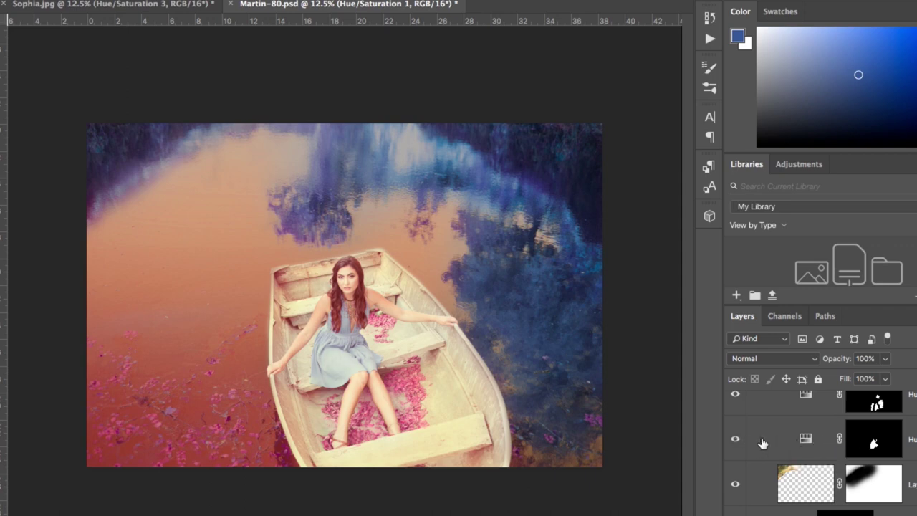
pyautogui.doubleClick(817, 440)
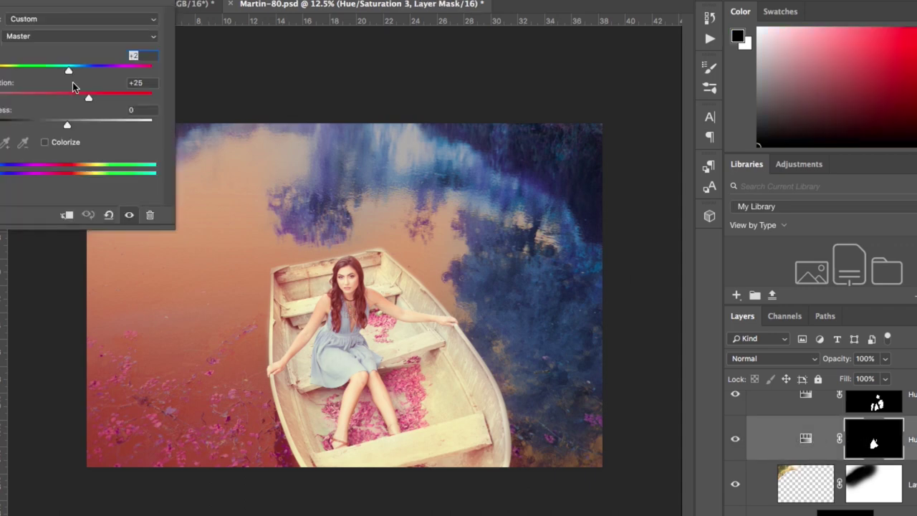
pyautogui.moveTo(68, 72); pyautogui.dragTo(11, 71)
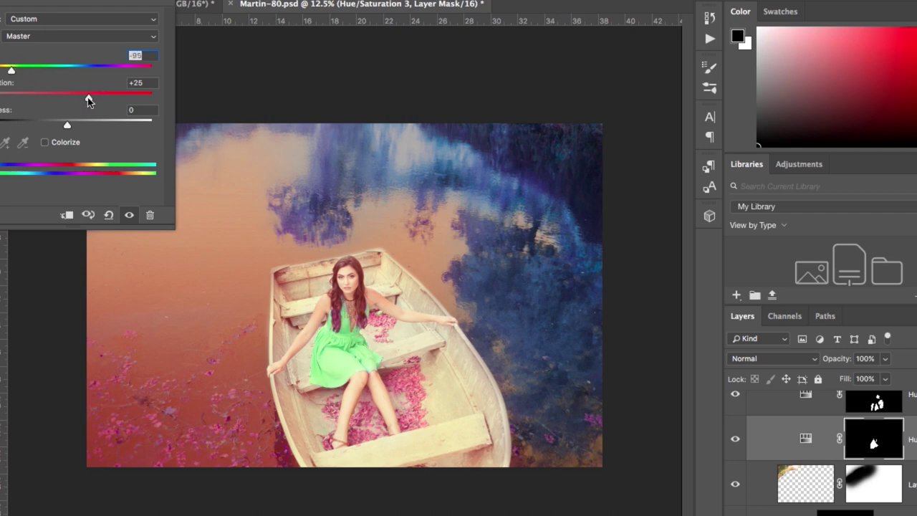
pyautogui.moveTo(89, 100); pyautogui.dragTo(53, 98)
pyautogui.moveTo(11, 71); pyautogui.dragTo(0, 69)
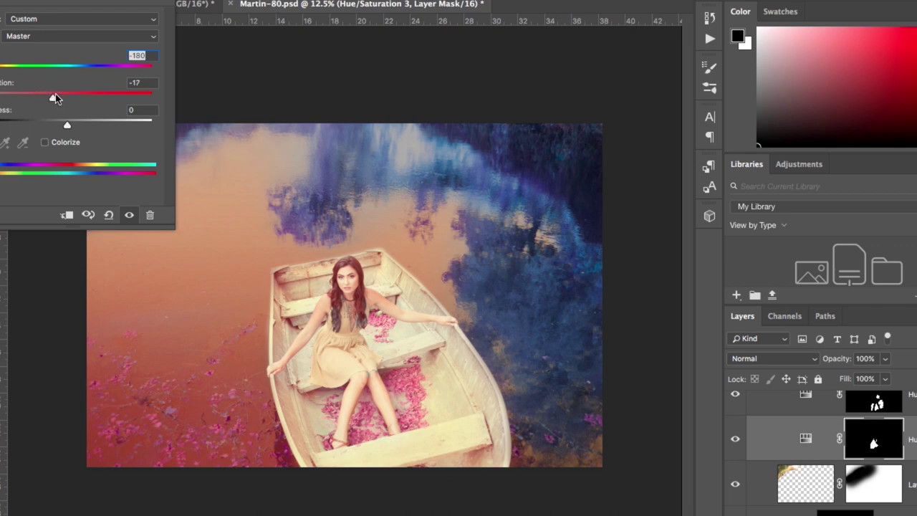
# Step: Set the dress's Hue/Saturation 3 hue to +97 and saturation to -1, and close its settings
pyautogui.moveTo(56, 98); pyautogui.dragTo(67, 99)
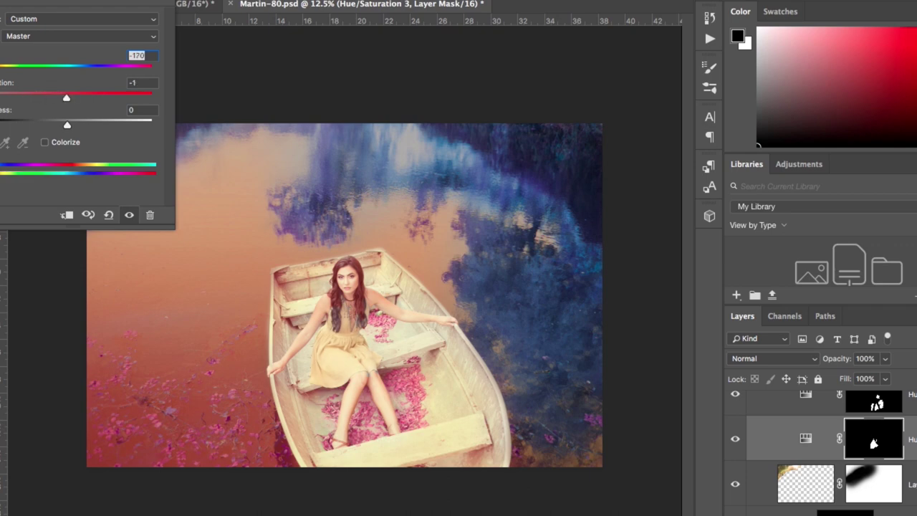
pyautogui.moveTo(0, 68); pyautogui.dragTo(124, 54)
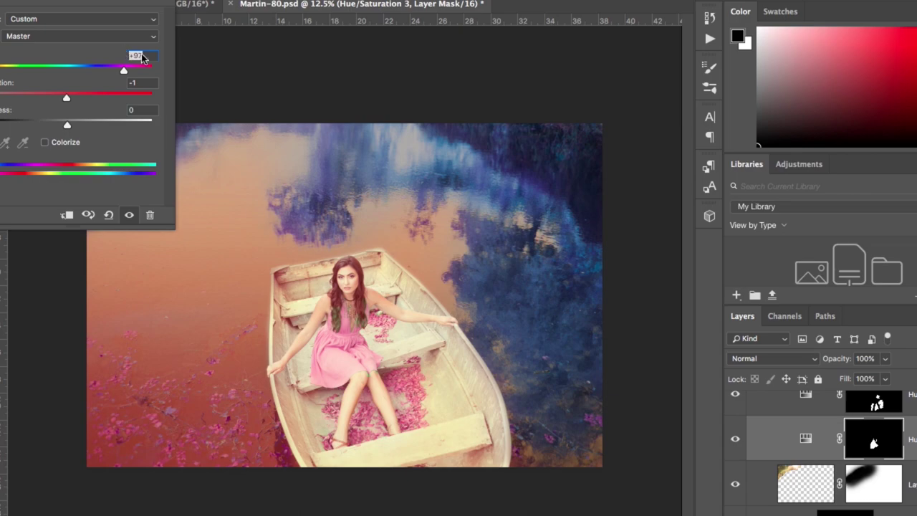
pyautogui.click(164, 4)
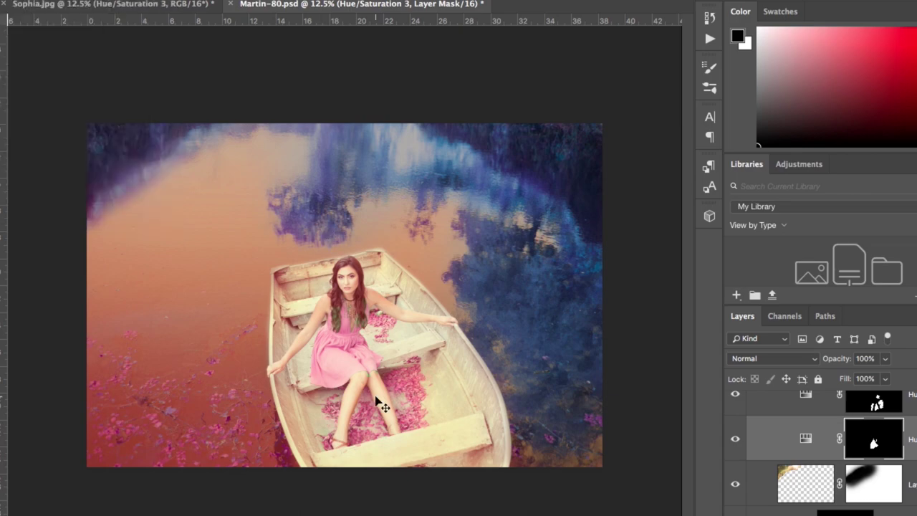
# Step: Mask the green tint off both knees along the dress hem on the Hue/Saturation 3 mask, using a smaller black brush
pyautogui.hotkey('ctrl', '+')
pyautogui.hotkey('ctrl', '+')
pyautogui.hotkey('ctrl', '+')
pyautogui.hotkey('ctrl', '+')
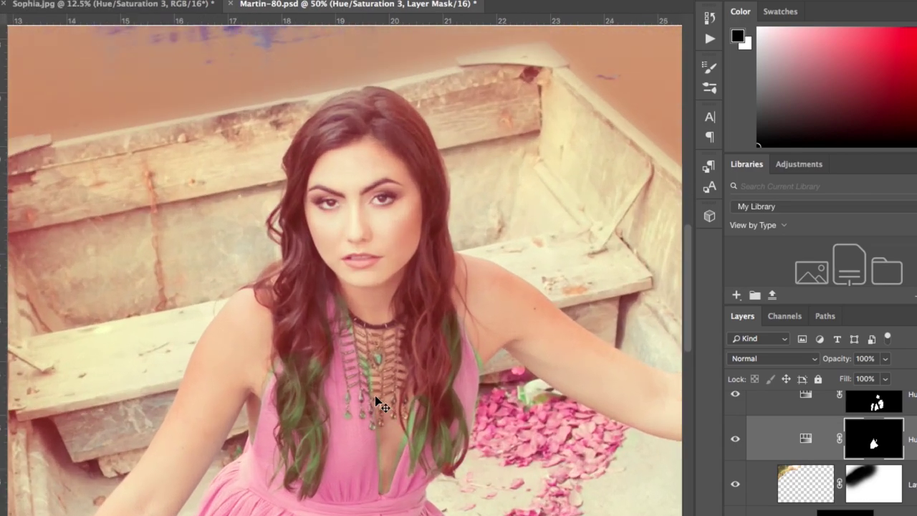
pyautogui.hotkey('ctrl', '+')
pyautogui.scroll(-3, 445, 283)
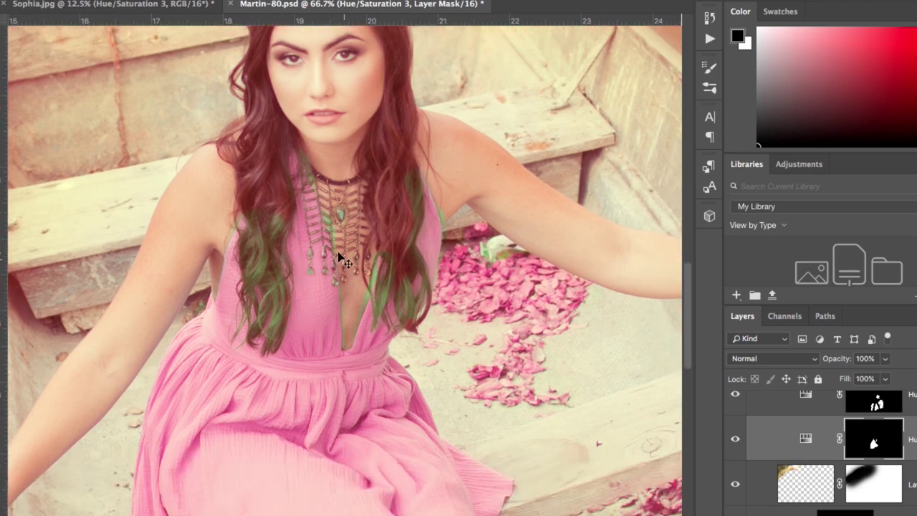
pyautogui.scroll(-5, 301, 287)
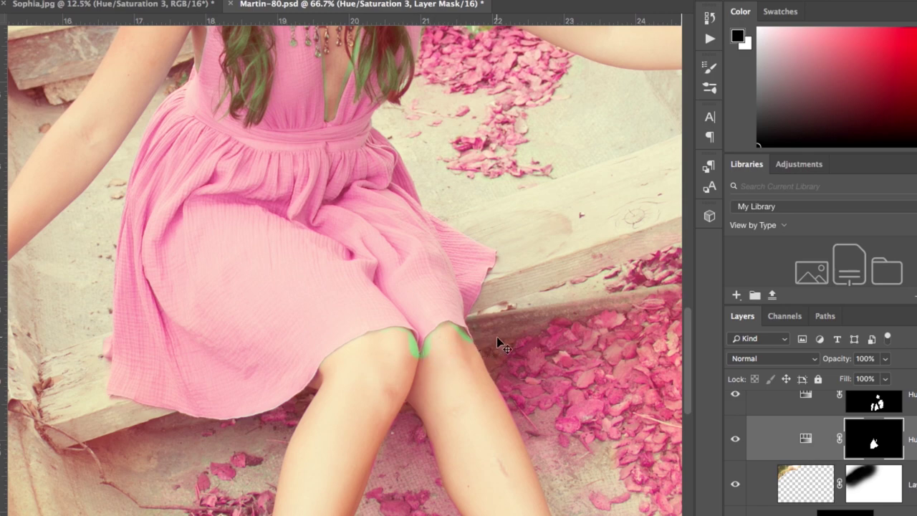
pyautogui.scroll(4, 499, 344)
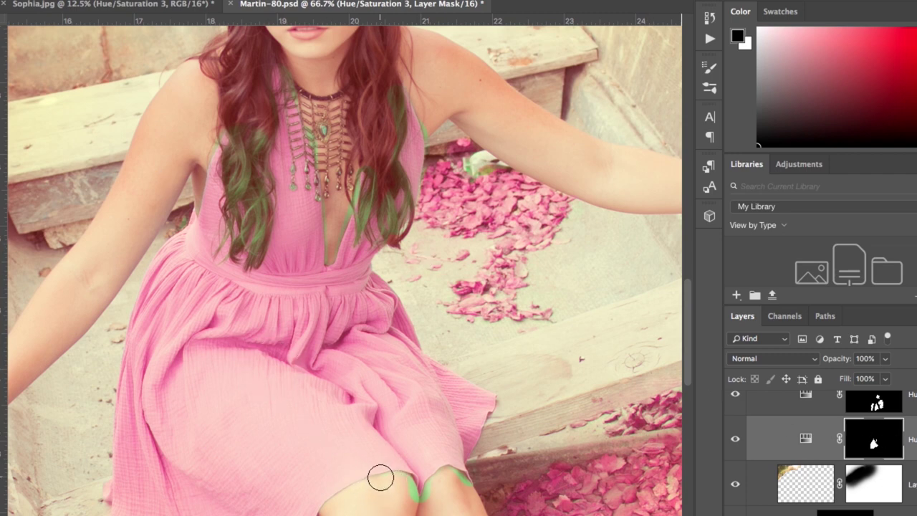
pyautogui.press('[')
pyautogui.press('[')
pyautogui.moveTo(381, 478); pyautogui.dragTo(409, 496)
pyautogui.moveTo(430, 502)
pyautogui.mouseDown()
pyautogui.moveTo(438, 479)
pyautogui.moveTo(459, 475)
pyautogui.moveTo(469, 487)
pyautogui.mouseUp()
# Step: Mask the green fringe off the skin inside the dress's V-neckline with a much smaller black brush
pyautogui.scroll(3, 438, 364)
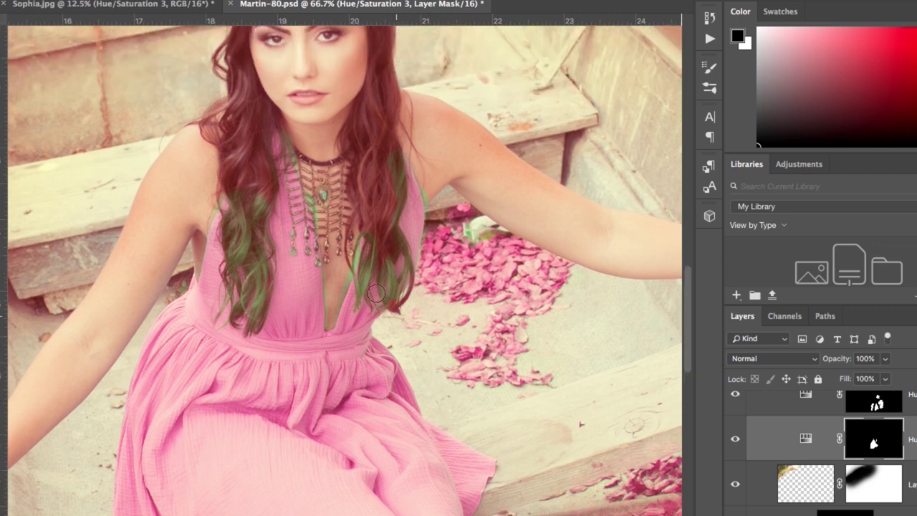
pyautogui.hotkey('ctrl', '+')
pyautogui.hotkey('ctrl', '+')
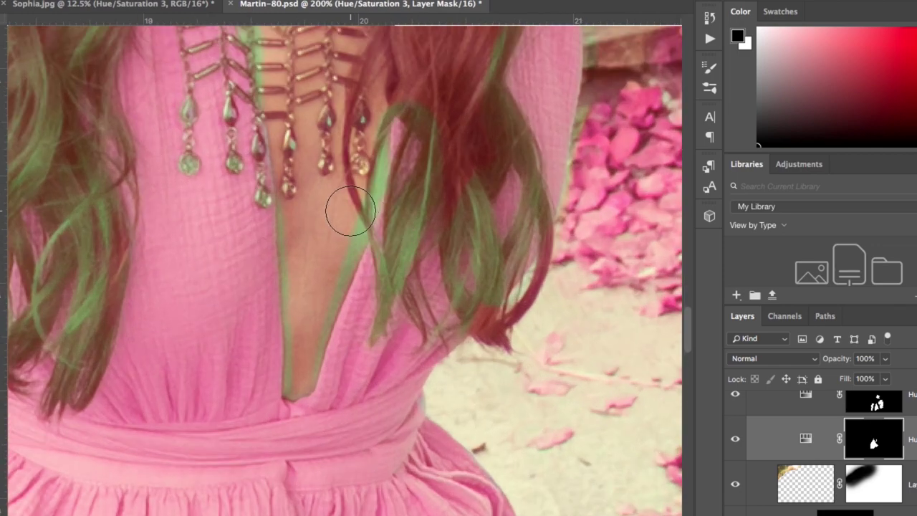
pyautogui.press('[')
pyautogui.press('[')
pyautogui.press('[')
pyautogui.press('[')
pyautogui.moveTo(351, 212)
pyautogui.mouseDown()
pyautogui.moveTo(350, 252)
pyautogui.moveTo(298, 383)
pyautogui.moveTo(296, 331)
pyautogui.mouseUp()
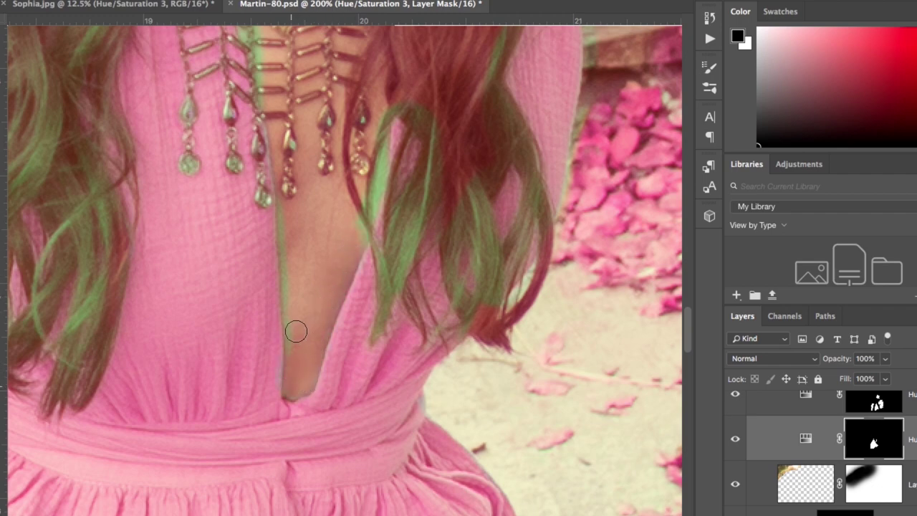
pyautogui.press('x')
pyautogui.press('x')
# Step: Clean the green spill off the skin beside the necklace and at the armhole on the Hue/Saturation 3 mask
pyautogui.scroll(5, 291, 244)
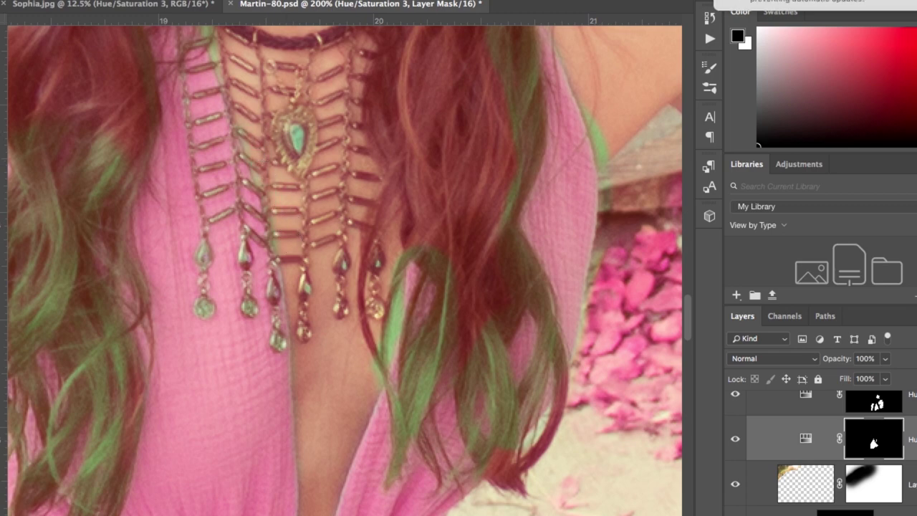
pyautogui.click(883, 63)
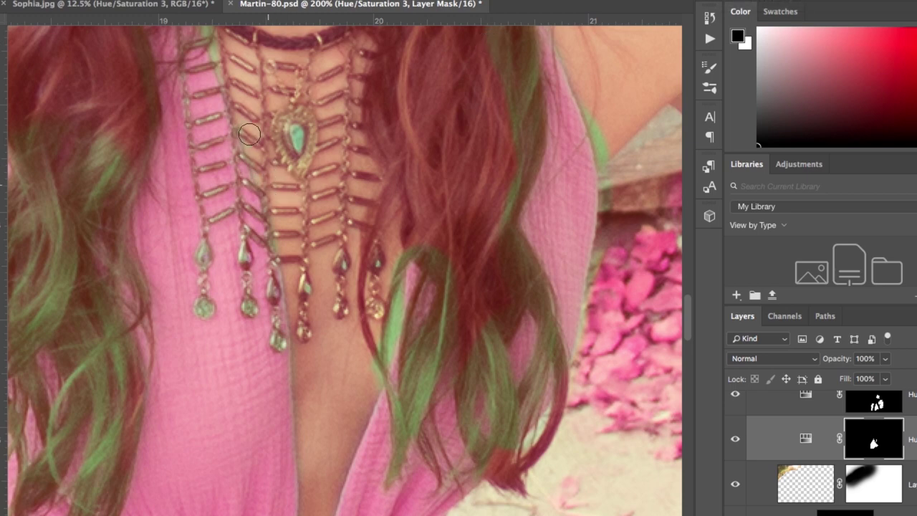
pyautogui.scroll(1, 249, 128)
pyautogui.scroll(5, 249, 127)
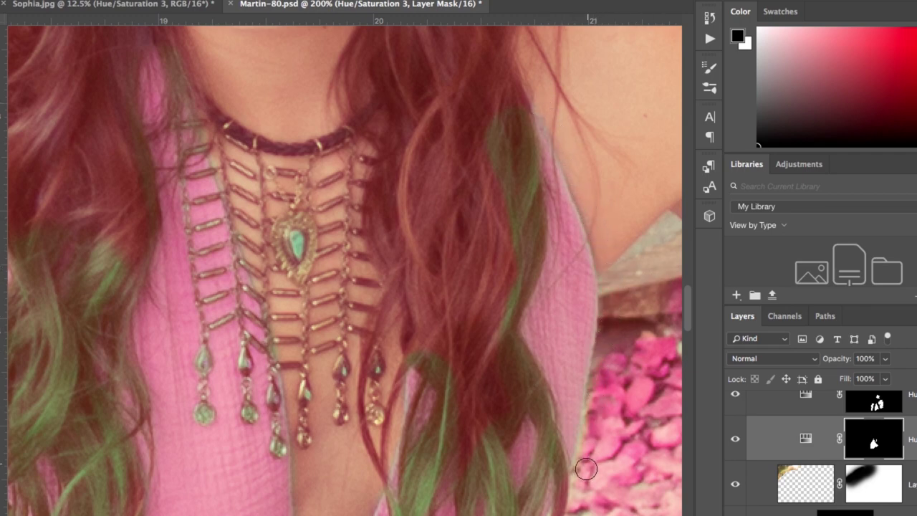
pyautogui.scroll(-3, 585, 468)
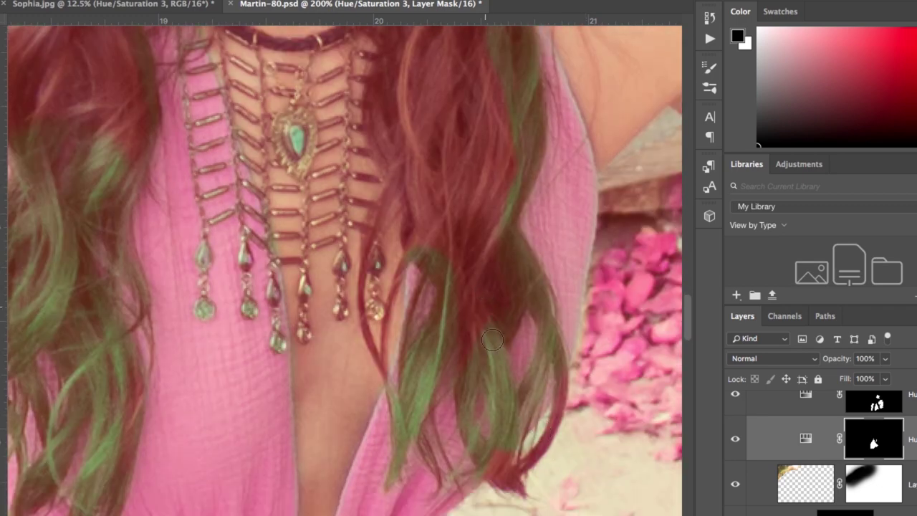
# Step: Paint black over the central lower hair strands on the image's right side to remove their green tint, and check the whole picture
pyautogui.moveTo(495, 338)
pyautogui.mouseDown()
pyautogui.moveTo(508, 392)
pyautogui.moveTo(504, 468)
pyautogui.mouseUp()
pyautogui.moveTo(476, 332)
pyautogui.mouseDown()
pyautogui.moveTo(473, 424)
pyautogui.moveTo(483, 453)
pyautogui.mouseUp()
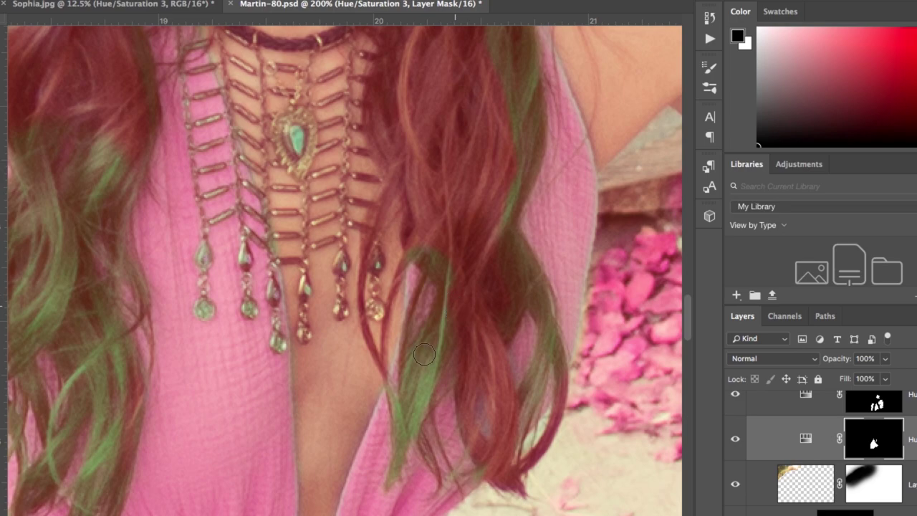
pyautogui.moveTo(425, 331); pyautogui.dragTo(415, 410)
pyautogui.hotkey('ctrl', '-')
pyautogui.hotkey('ctrl', '-')
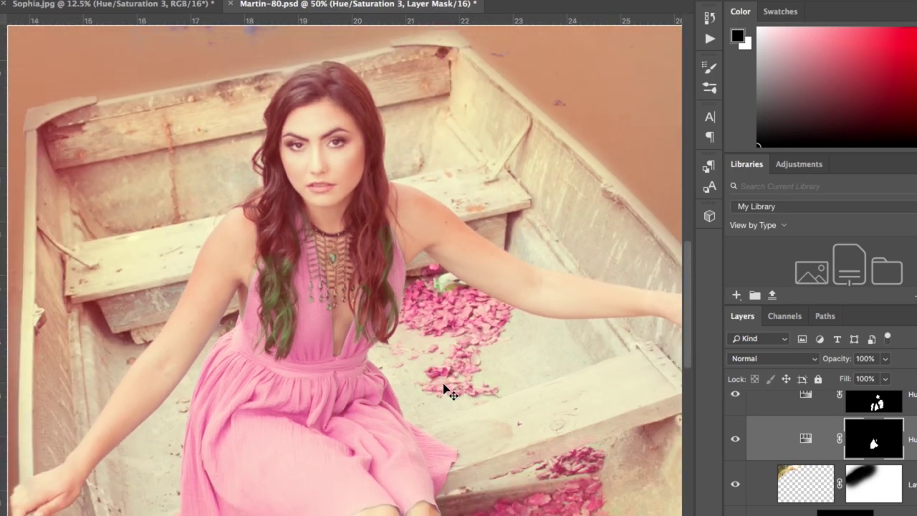
pyautogui.hotkey('ctrl', '-')
pyautogui.hotkey('ctrl', '-')
pyautogui.hotkey('ctrl', '-')
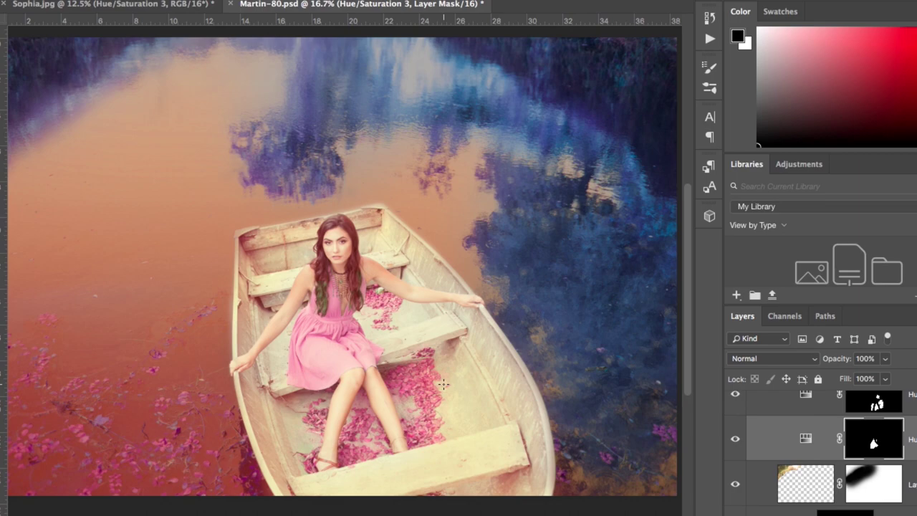
# Step: Mask the green tint out of the middle section of the hair on the image's left side
pyautogui.hotkey('ctrl', '+')
pyautogui.hotkey('ctrl', '+')
pyautogui.hotkey('ctrl', '+')
pyautogui.hotkey('ctrl', '+')
pyautogui.hotkey('ctrl', '+')
pyautogui.hotkey('ctrl', '+')
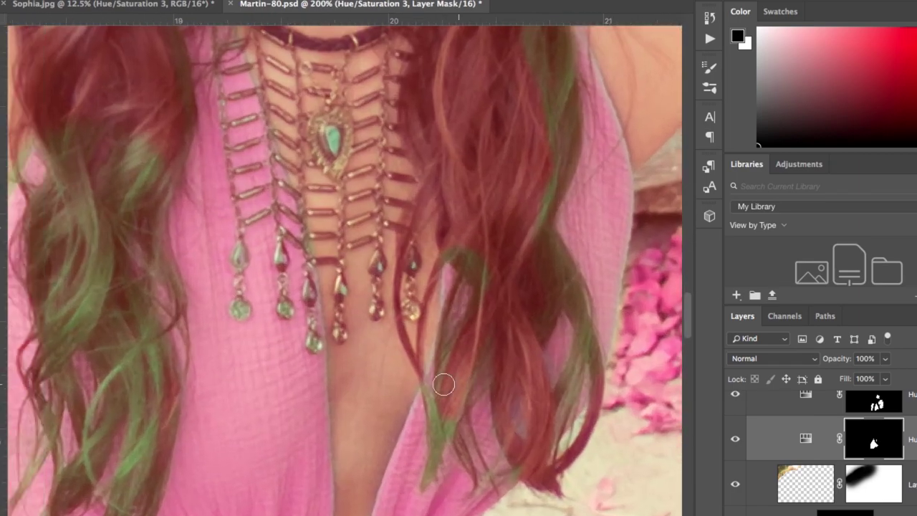
pyautogui.scroll(5, 443, 385)
pyautogui.hscroll(-5, 443, 385)
pyautogui.scroll(-3, 286, 354)
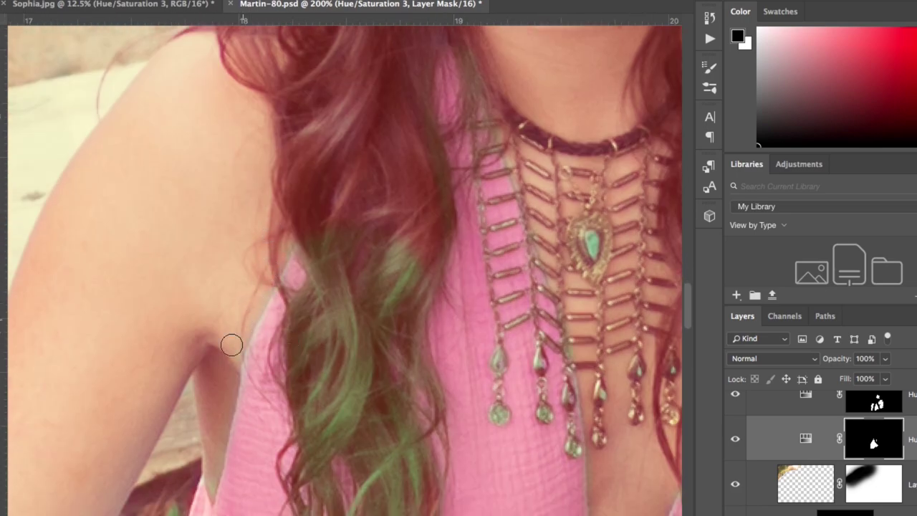
pyautogui.scroll(-3, 231, 344)
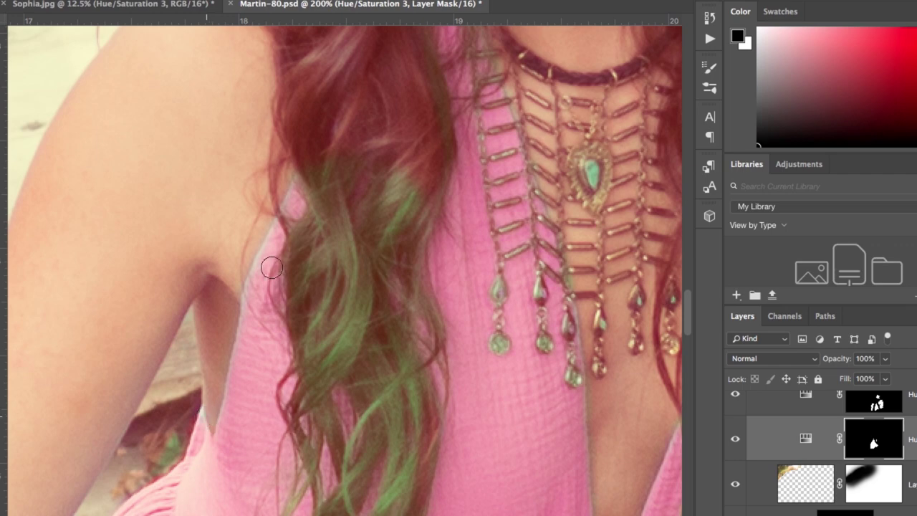
pyautogui.moveTo(327, 196)
pyautogui.mouseDown()
pyautogui.moveTo(324, 259)
pyautogui.moveTo(334, 220)
pyautogui.moveTo(312, 198)
pyautogui.moveTo(312, 178)
pyautogui.moveTo(335, 188)
pyautogui.moveTo(364, 158)
pyautogui.moveTo(406, 162)
pyautogui.moveTo(395, 214)
pyautogui.moveTo(364, 232)
pyautogui.moveTo(430, 170)
pyautogui.moveTo(421, 59)
pyautogui.moveTo(430, 148)
pyautogui.moveTo(410, 224)
pyautogui.moveTo(415, 298)
pyautogui.moveTo(429, 339)
pyautogui.moveTo(391, 286)
pyautogui.moveTo(415, 422)
pyautogui.moveTo(367, 308)
pyautogui.moveTo(344, 309)
pyautogui.moveTo(345, 248)
pyautogui.moveTo(347, 309)
pyautogui.moveTo(330, 324)
pyautogui.moveTo(307, 227)
pyautogui.moveTo(309, 340)
pyautogui.moveTo(326, 276)
pyautogui.moveTo(315, 313)
pyautogui.moveTo(313, 387)
pyautogui.moveTo(355, 352)
pyautogui.moveTo(359, 230)
pyautogui.moveTo(367, 263)
pyautogui.moveTo(319, 286)
pyautogui.moveTo(323, 307)
pyautogui.moveTo(378, 166)
pyautogui.mouseUp()
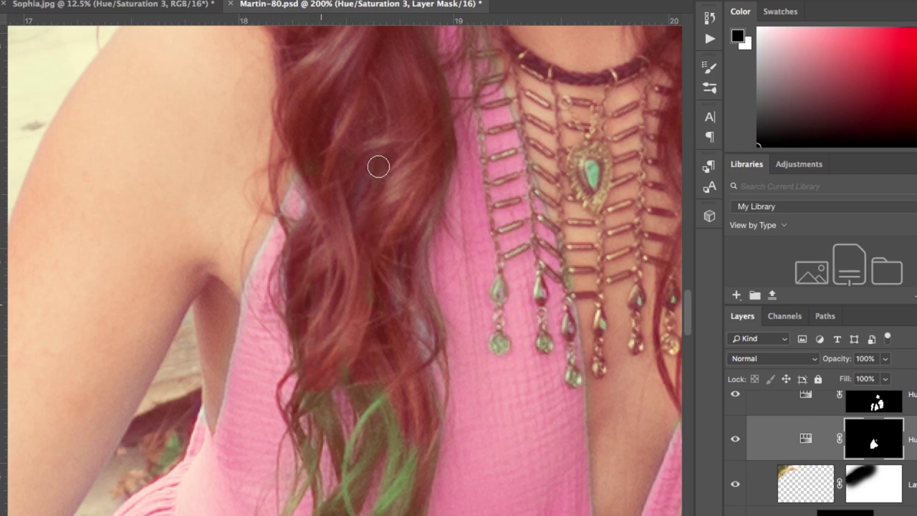
# Step: Paint black on the mask over the left-hand hair tips above the waistband to remove their green tint
pyautogui.scroll(-5, 356, 289)
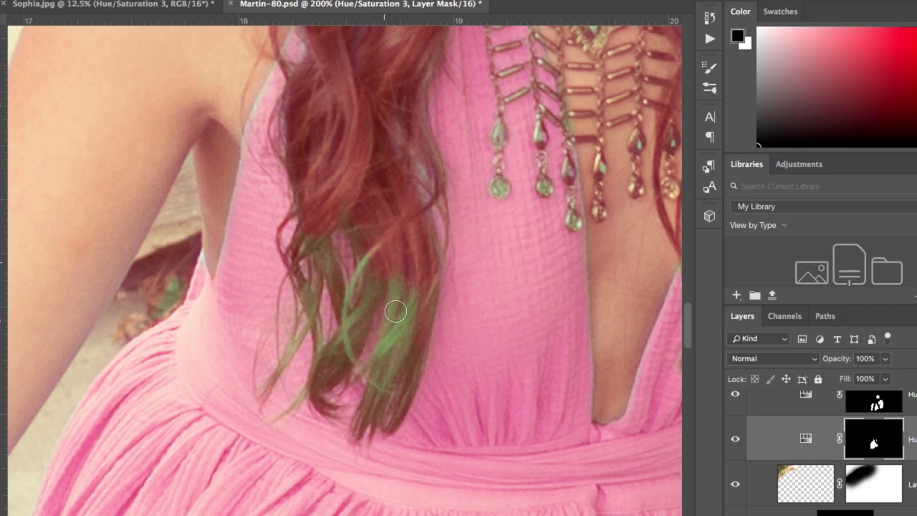
pyautogui.moveTo(396, 311)
pyautogui.mouseDown()
pyautogui.moveTo(378, 392)
pyautogui.moveTo(403, 359)
pyautogui.moveTo(404, 382)
pyautogui.moveTo(427, 279)
pyautogui.moveTo(419, 323)
pyautogui.moveTo(423, 253)
pyautogui.moveTo(426, 286)
pyautogui.moveTo(432, 223)
pyautogui.moveTo(423, 228)
pyautogui.moveTo(408, 199)
pyautogui.mouseUp()
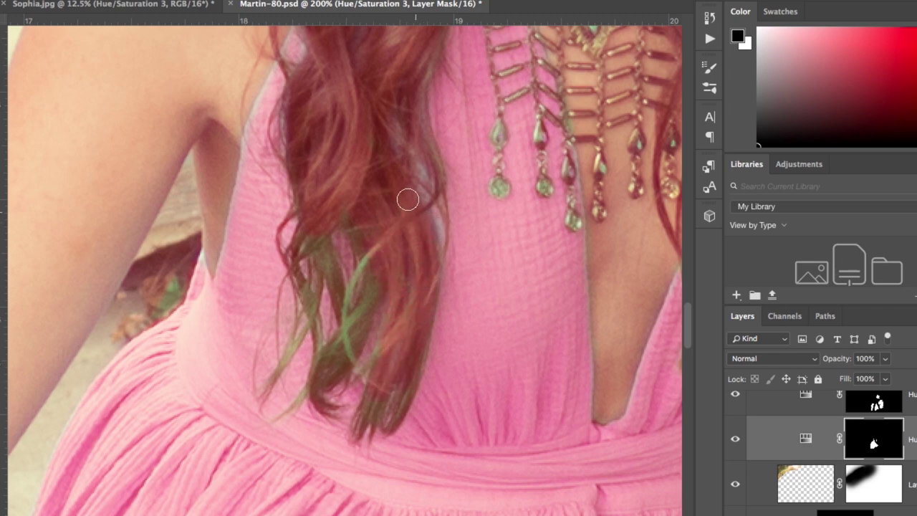
pyautogui.press('x')
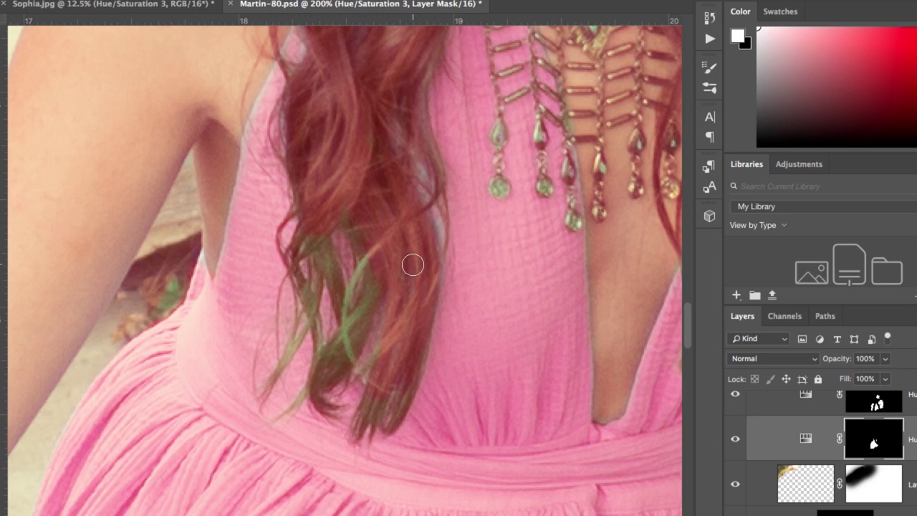
pyautogui.press('x')
pyautogui.moveTo(375, 266); pyautogui.dragTo(358, 329)
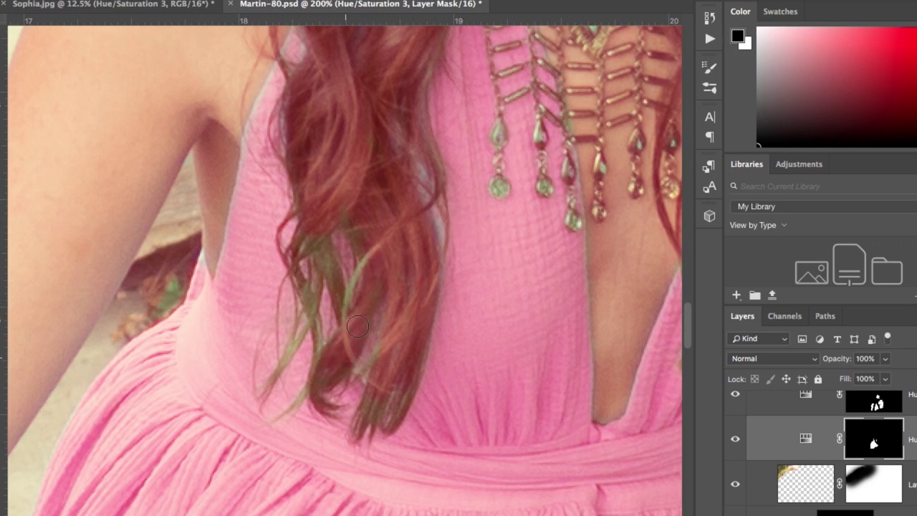
pyautogui.moveTo(322, 260)
pyautogui.mouseDown()
pyautogui.moveTo(345, 312)
pyautogui.moveTo(331, 275)
pyautogui.moveTo(314, 267)
pyautogui.moveTo(306, 326)
pyautogui.moveTo(315, 369)
pyautogui.moveTo(310, 310)
pyautogui.mouseUp()
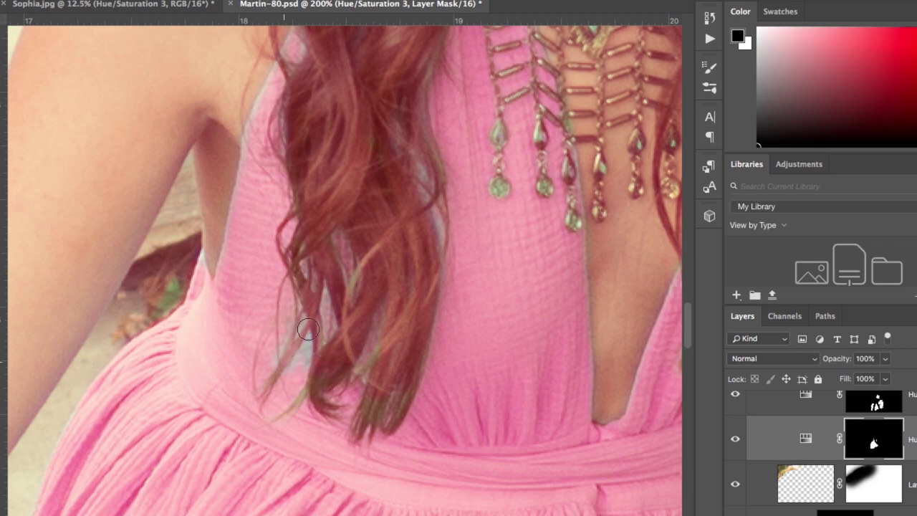
# Step: Remove the remaining green from the thin inner and outer curls of the right-hand hair with a fine black brush
pyautogui.hscroll(5, 430, 286)
pyautogui.hscroll(10, 439, 286)
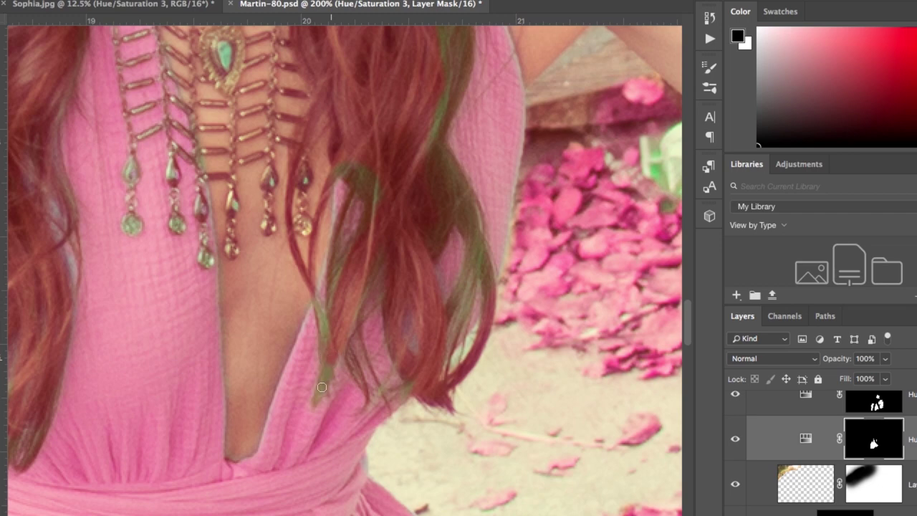
pyautogui.moveTo(327, 364); pyautogui.dragTo(317, 307)
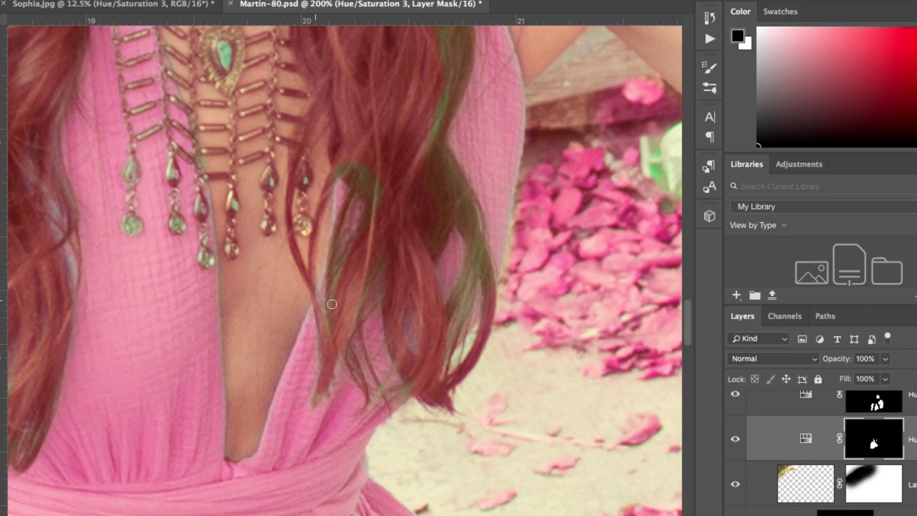
pyautogui.moveTo(335, 287); pyautogui.dragTo(340, 172)
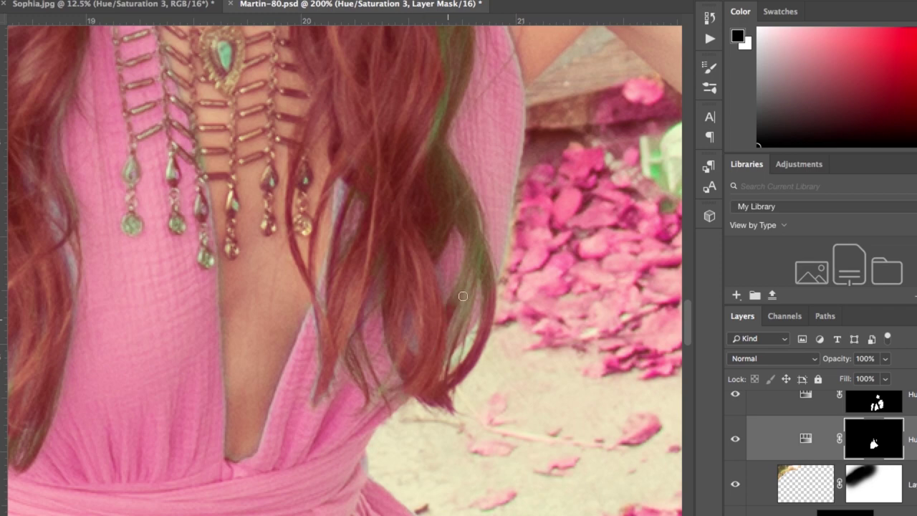
pyautogui.moveTo(475, 231); pyautogui.dragTo(478, 271)
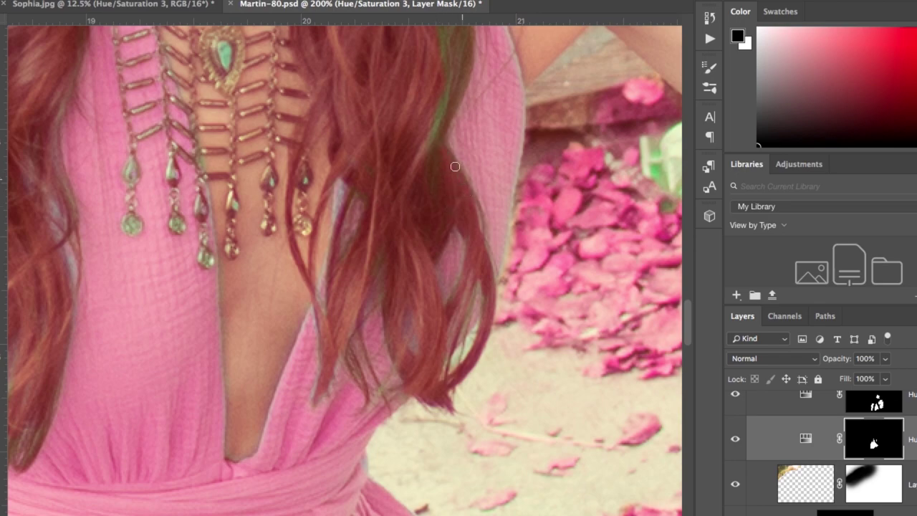
# Step: Enlarge the brush and mask the green tint off the upper right-hand hair strand beside the shoulder
pyautogui.scroll(5, 440, 137)
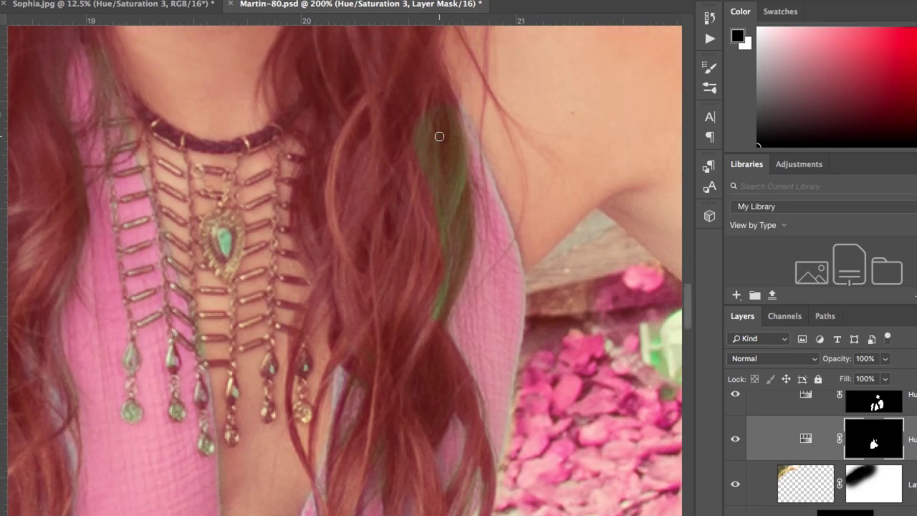
pyautogui.press(']')
pyautogui.press(']')
pyautogui.press(']')
pyautogui.press(']')
pyautogui.moveTo(430, 313)
pyautogui.mouseDown()
pyautogui.moveTo(458, 187)
pyautogui.moveTo(446, 226)
pyautogui.moveTo(440, 178)
pyautogui.moveTo(418, 132)
pyautogui.moveTo(437, 216)
pyautogui.moveTo(430, 113)
pyautogui.moveTo(454, 168)
pyautogui.moveTo(448, 130)
pyautogui.mouseUp()
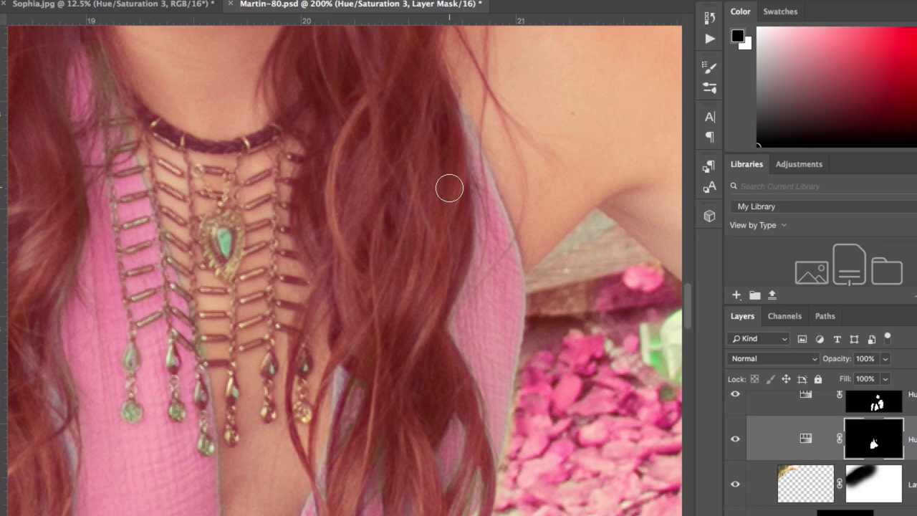
# Step: Paint white on the Hue/Saturation 3 mask over the left-hand hair beside the neck to bring the tint back there
pyautogui.scroll(10, 449, 188)
pyautogui.hscroll(-7, 450, 188)
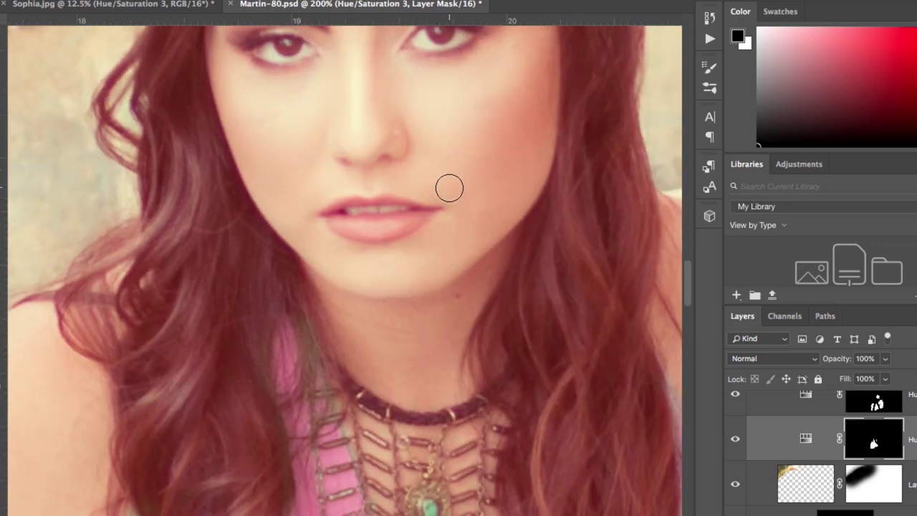
pyautogui.scroll(-5, 449, 187)
pyautogui.hscroll(-2, 449, 188)
pyautogui.scroll(2, 348, 180)
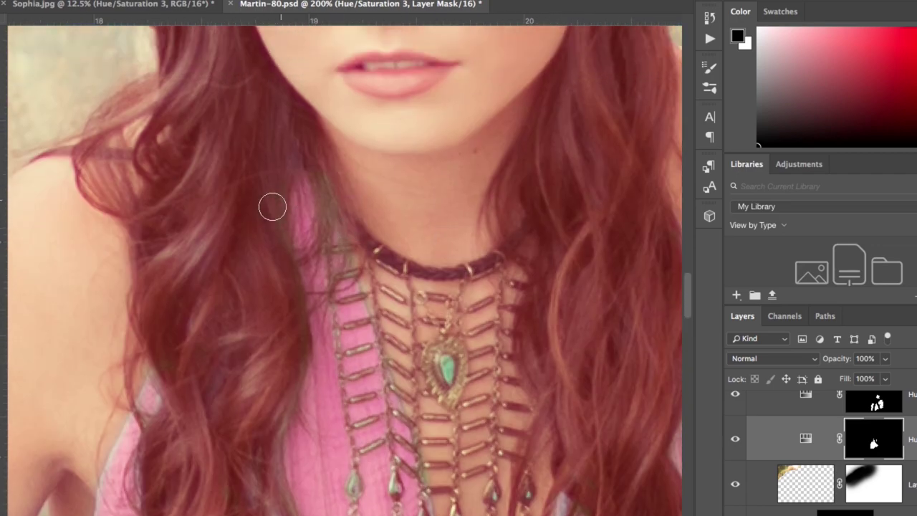
pyautogui.press('x')
pyautogui.moveTo(209, 221)
pyautogui.mouseDown()
pyautogui.moveTo(220, 275)
pyautogui.moveTo(224, 150)
pyautogui.moveTo(210, 279)
pyautogui.mouseUp()
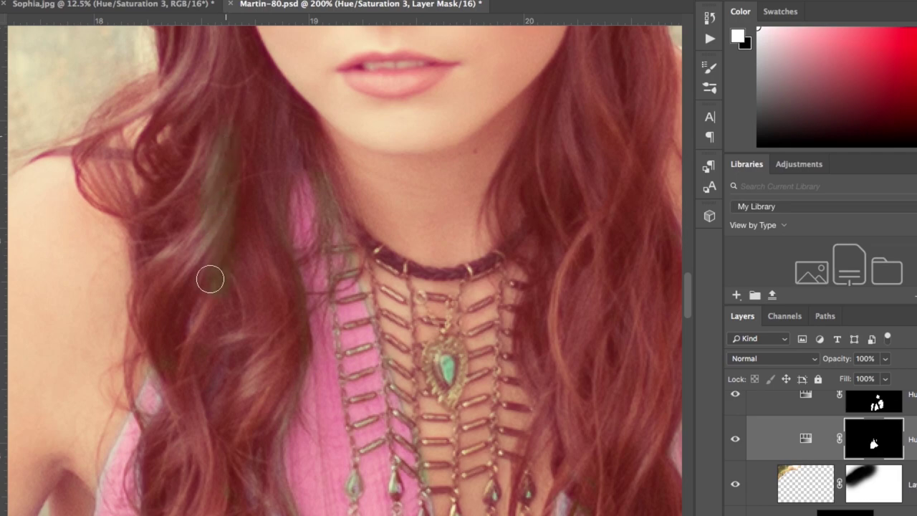
# Step: Examine the dress, hair and necklace in both the full composition and close-up for leftover color tint
pyautogui.press('super+minus')
pyautogui.press('super+minus')
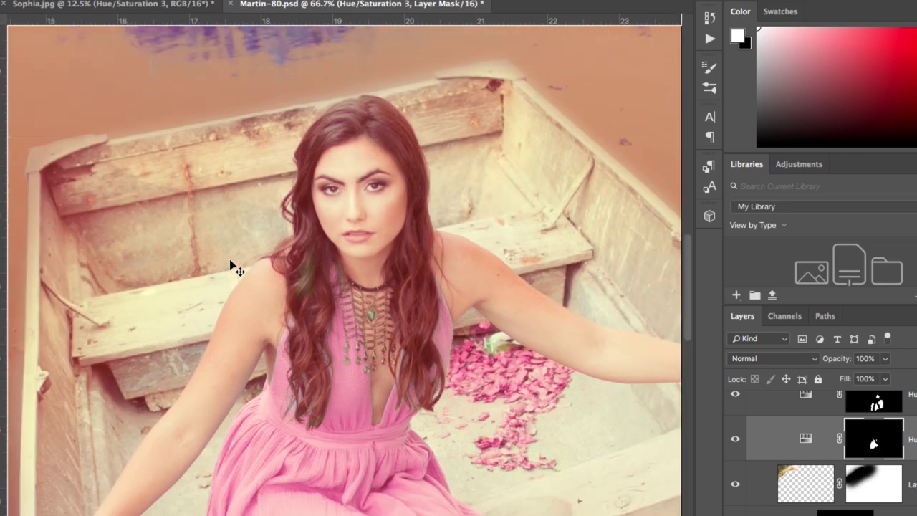
pyautogui.press('super+minus')
pyautogui.press('super+minus')
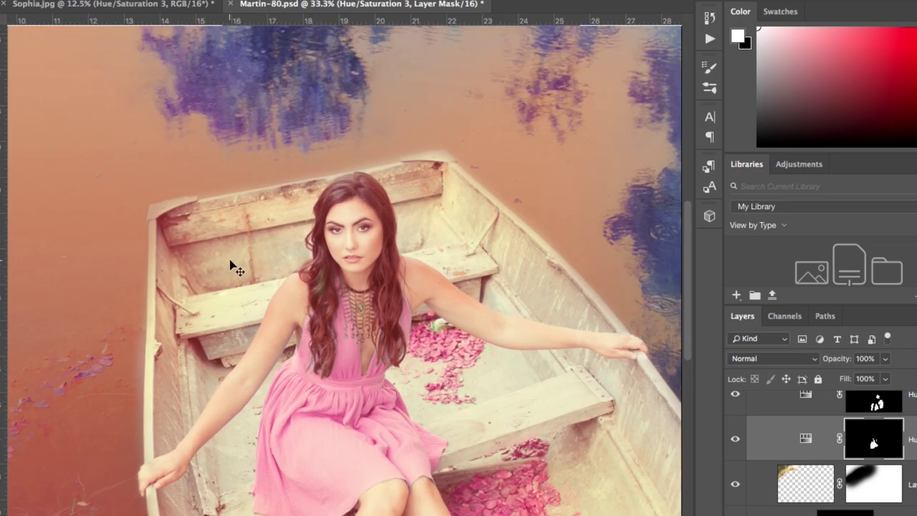
pyautogui.press('super+minus')
pyautogui.press('super+minus')
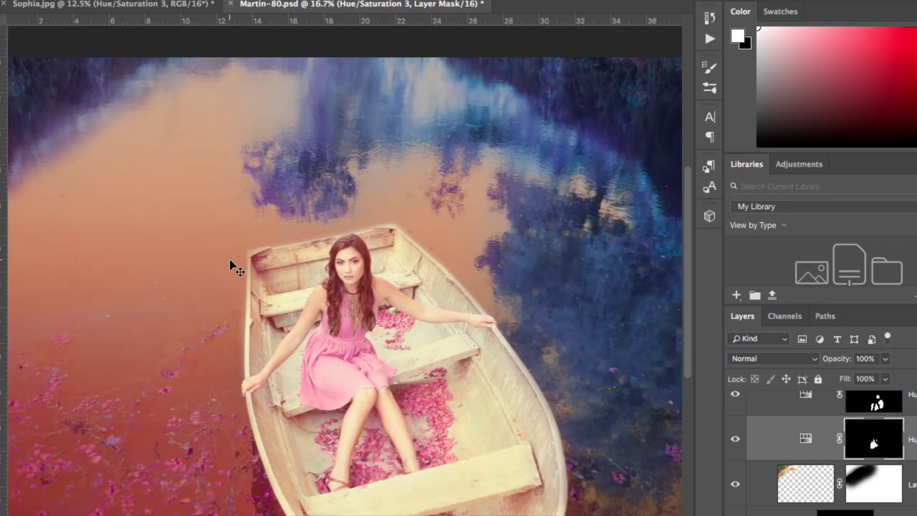
pyautogui.press('super+plus')
pyautogui.press('super+plus')
pyautogui.press('super+plus')
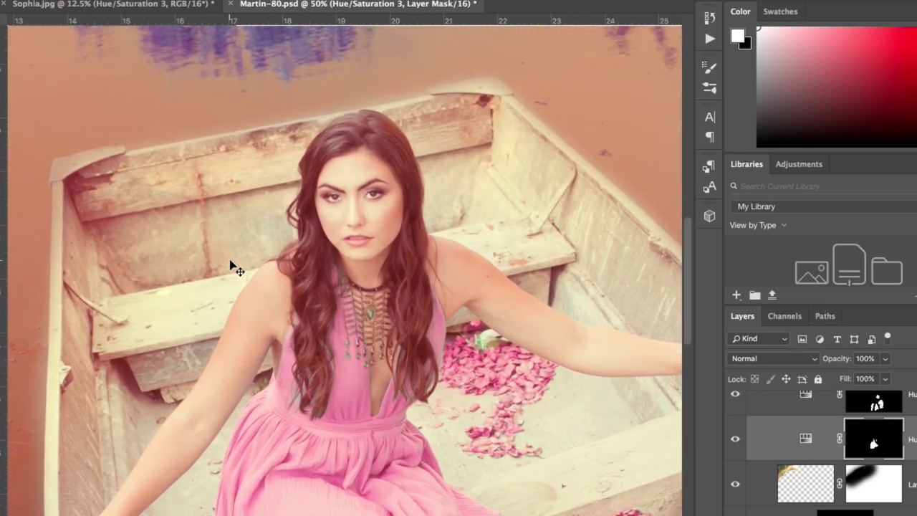
pyautogui.press('super+plus')
pyautogui.press('super+plus')
pyautogui.press('super+plus')
pyautogui.press('super+plus')
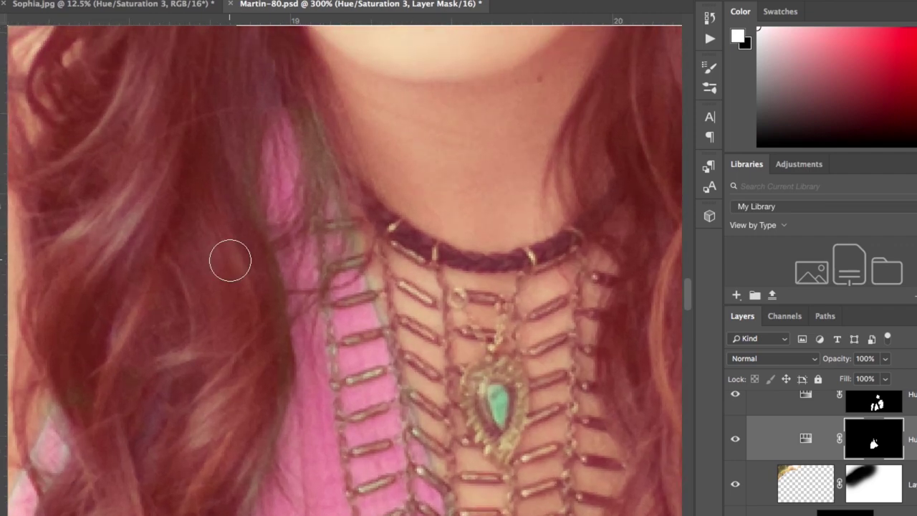
pyautogui.scroll(-3, 230, 260)
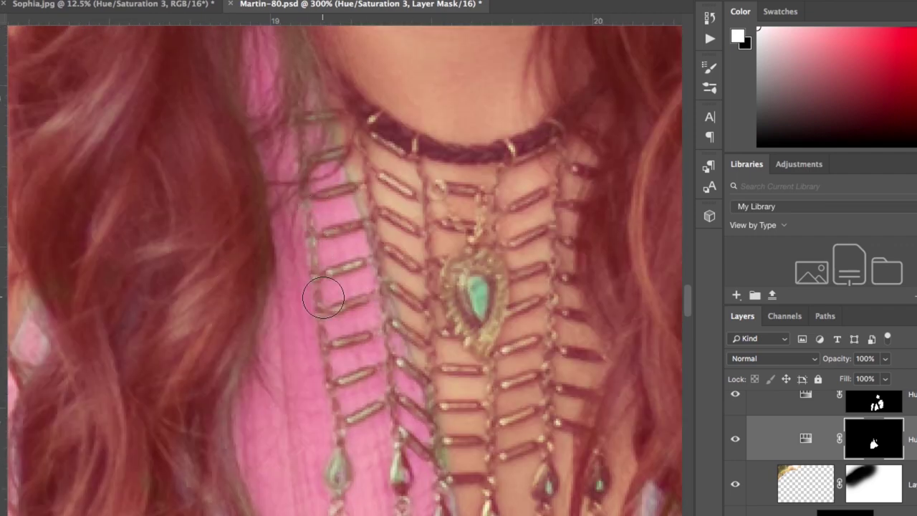
# Step: Try painting black on the Hue/Saturation 3 mask along the left-hand necklace chain, and undo the stroke
pyautogui.press('x')
pyautogui.moveTo(323, 297); pyautogui.dragTo(314, 206)
pyautogui.press('super+z')
pyautogui.press('x')
pyautogui.rightClick(310, 186)
pyautogui.press('Escape')
pyautogui.rightClick(308, 188)
pyautogui.press('Escape')
# Step: Reduce the mask brush size and inspect the necklace pendants and neckline edges down to the waistband for color spill
pyautogui.scroll(-5, 333, 427)
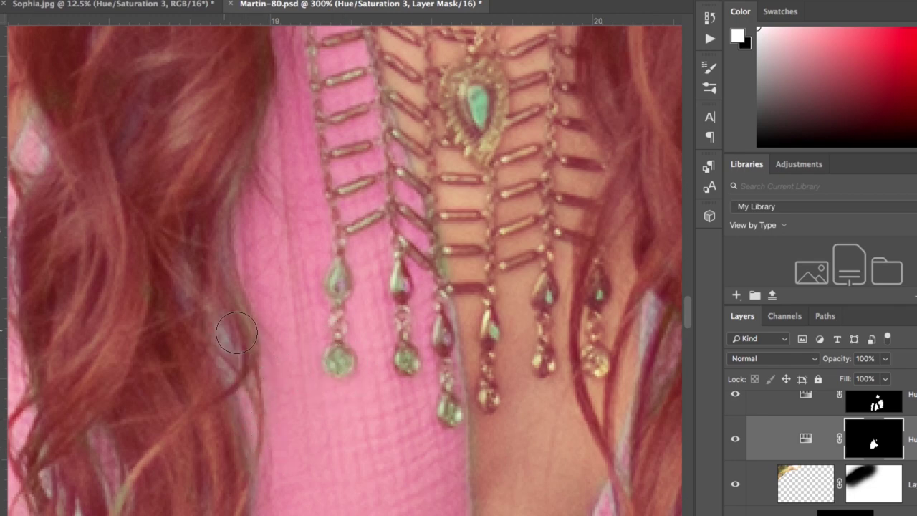
pyautogui.scroll(2, 382, 271)
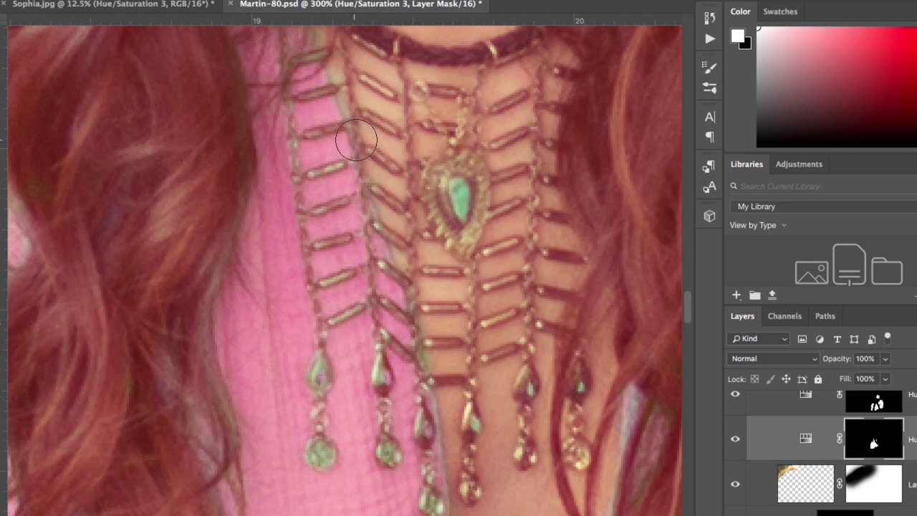
pyautogui.press('x')
pyautogui.scroll(-1, 437, 324)
pyautogui.scroll(-3, 438, 324)
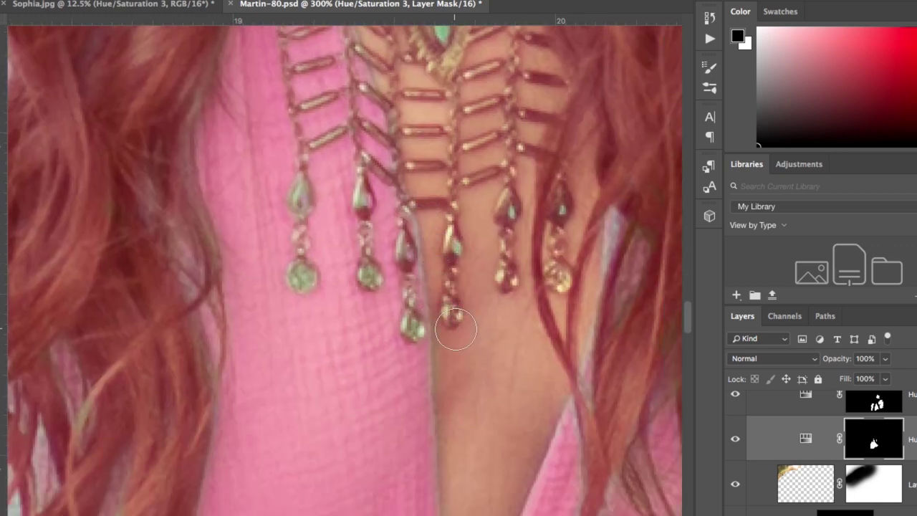
pyautogui.press('[')
pyautogui.press('[')
pyautogui.press('[')
pyautogui.scroll(-5, 453, 475)
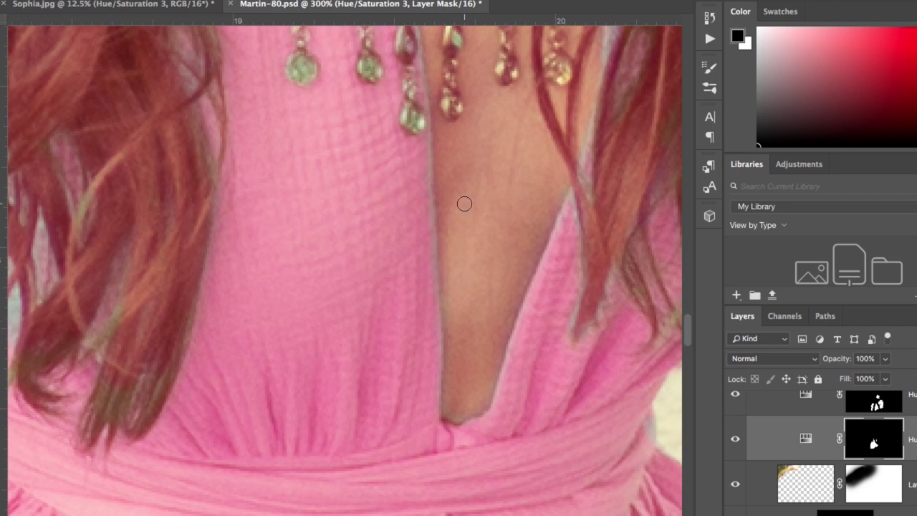
pyautogui.press('x')
pyautogui.press('x')
pyautogui.press('x')
# Step: Review the pink dress and hair against the boat and water across the whole image
pyautogui.press('super+minus')
pyautogui.press('super+minus')
pyautogui.press('super+minus')
pyautogui.press('super+minus')
pyautogui.press('super+minus')
pyautogui.press('super+minus')
pyautogui.press('super+minus')
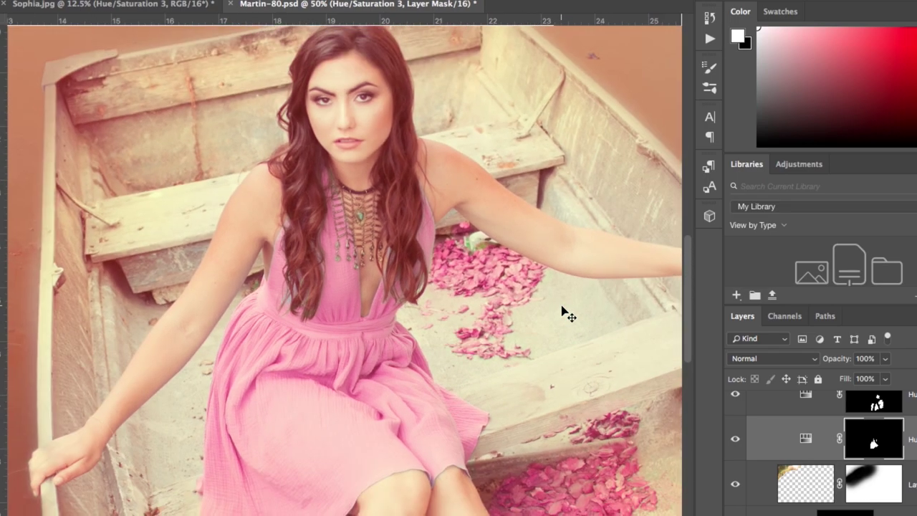
pyautogui.press('super+equal')
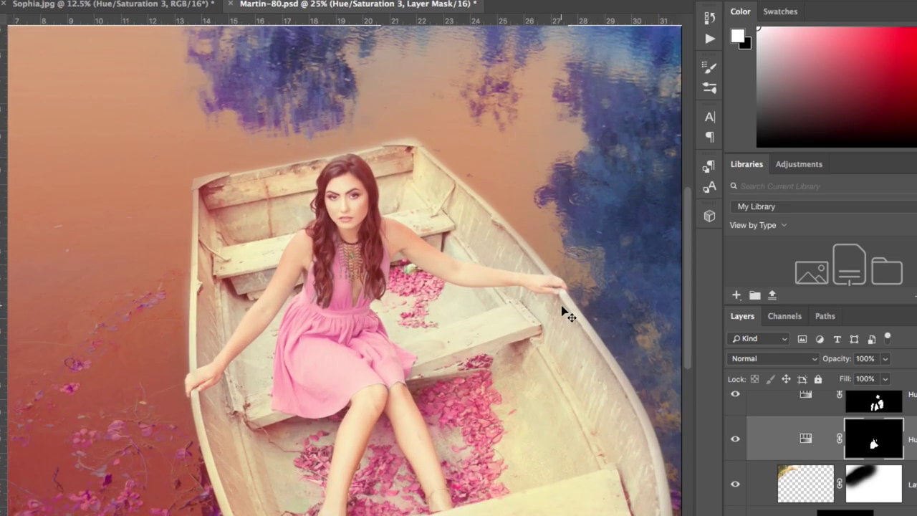
pyautogui.press('super+minus')
pyautogui.press('super+minus')
pyautogui.press('super+equal')
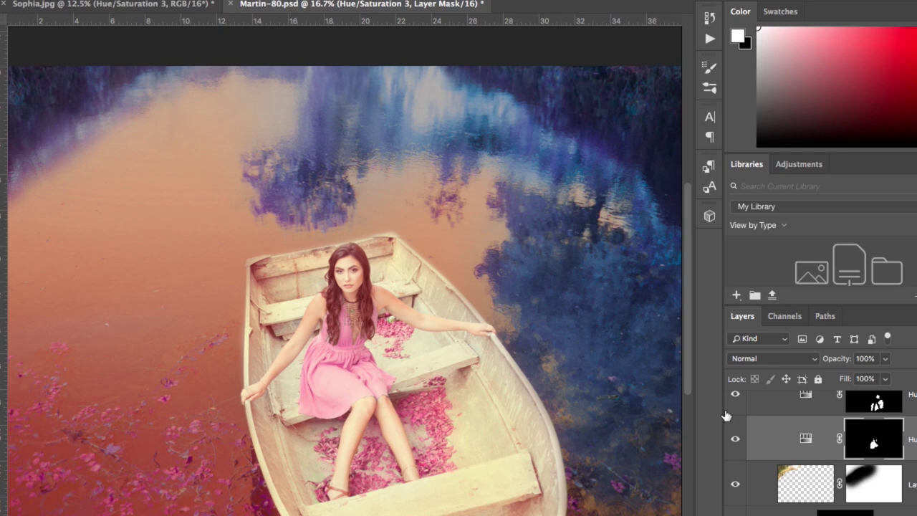
# Step: Hide all the edit layers to compare with the original photo, and show them all again
pyautogui.scroll(5, 726, 415)
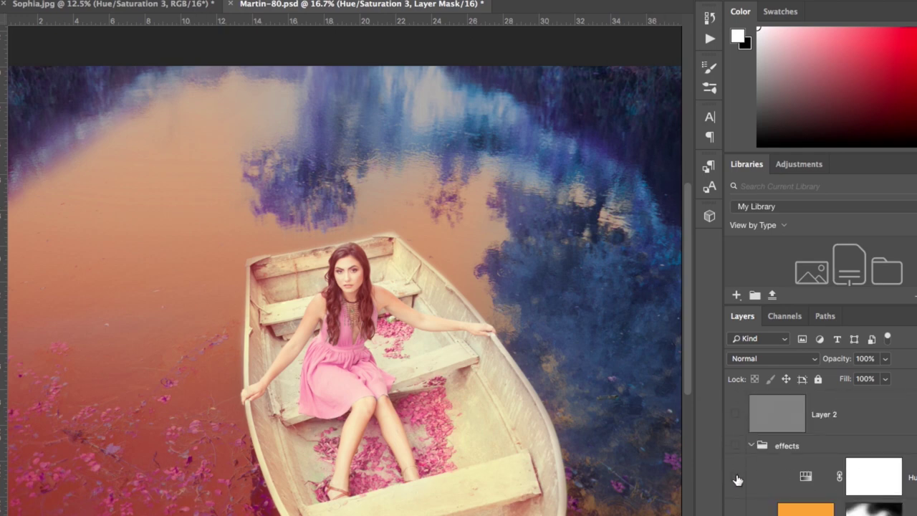
pyautogui.scroll(-5, 737, 479)
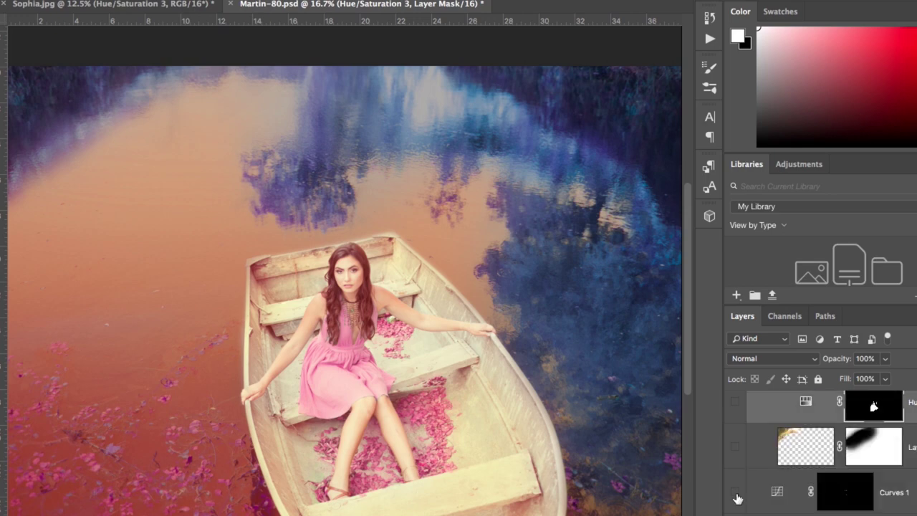
pyautogui.keyDown('alt'); pyautogui.click(737, 493); pyautogui.keyUp('alt')
pyautogui.keyDown('alt'); pyautogui.click(737, 492); pyautogui.keyUp('alt')
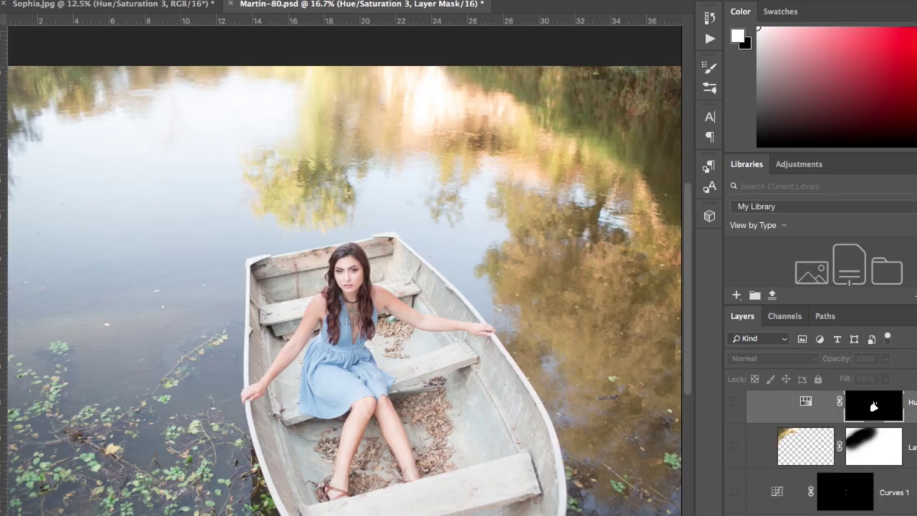
pyautogui.moveTo(738, 507); pyautogui.dragTo(737, 384)
pyautogui.hotkey('ctrl', '-')
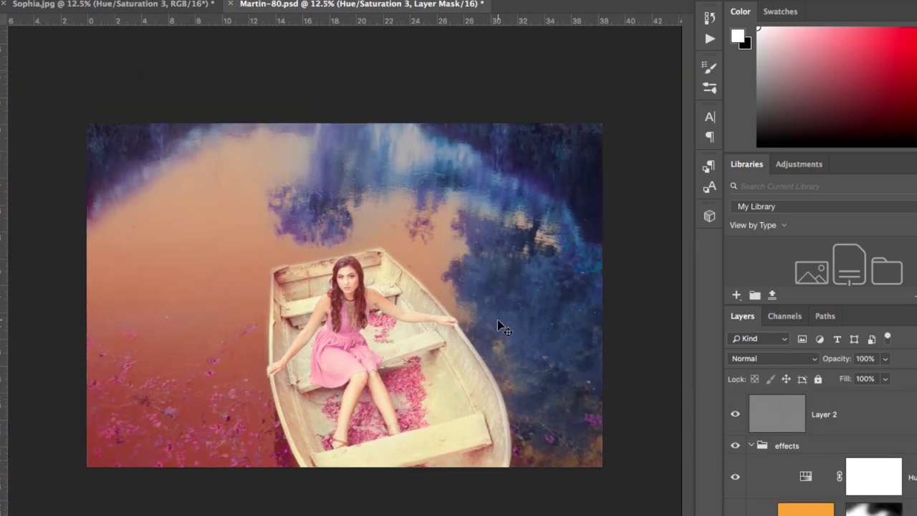
pyautogui.hotkey('ctrl', '+')
pyautogui.hotkey('ctrl', '-')
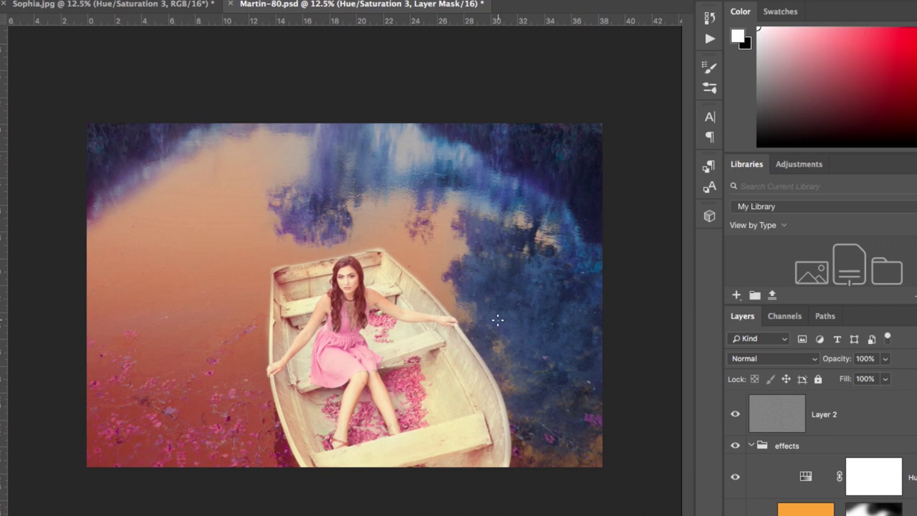